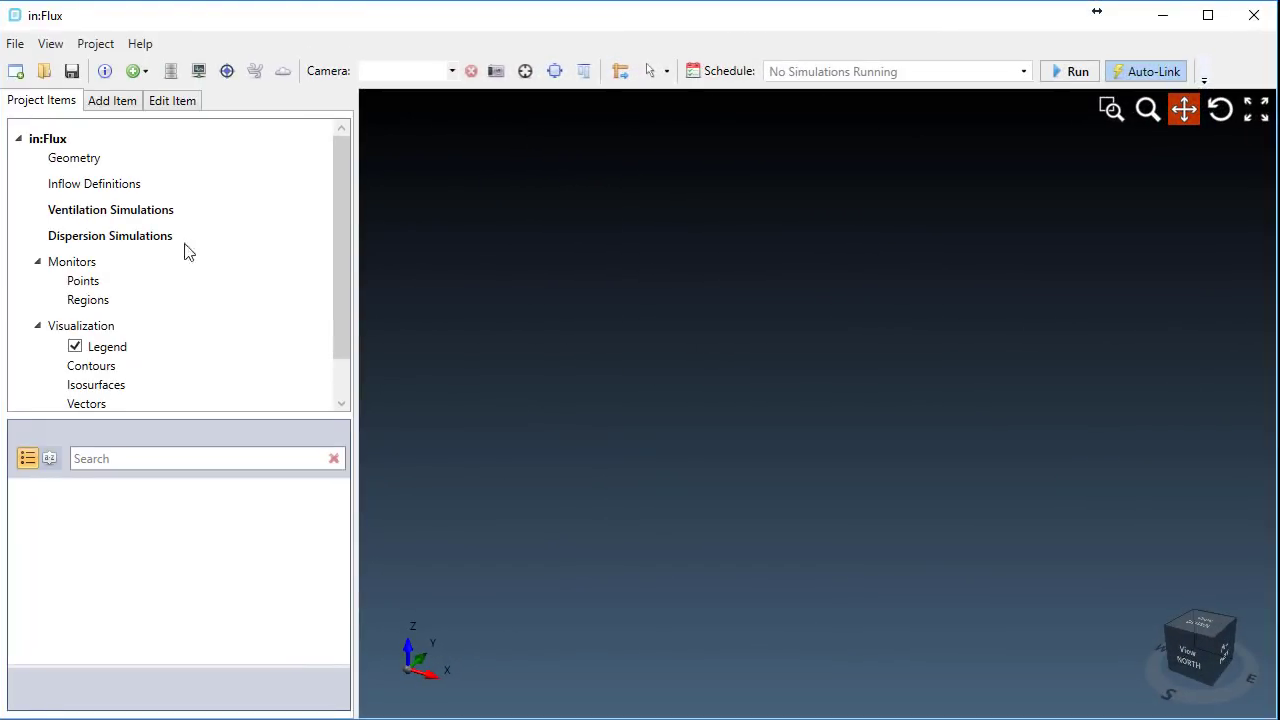
Import the Refinery.stl 3D CAD model as the project geometry
{"action": "right_click", "coordinate": [78, 162]}
{"action": "left_click", "coordinate": [100, 172]}
{"action": "double_click", "coordinate": [505, 296]}
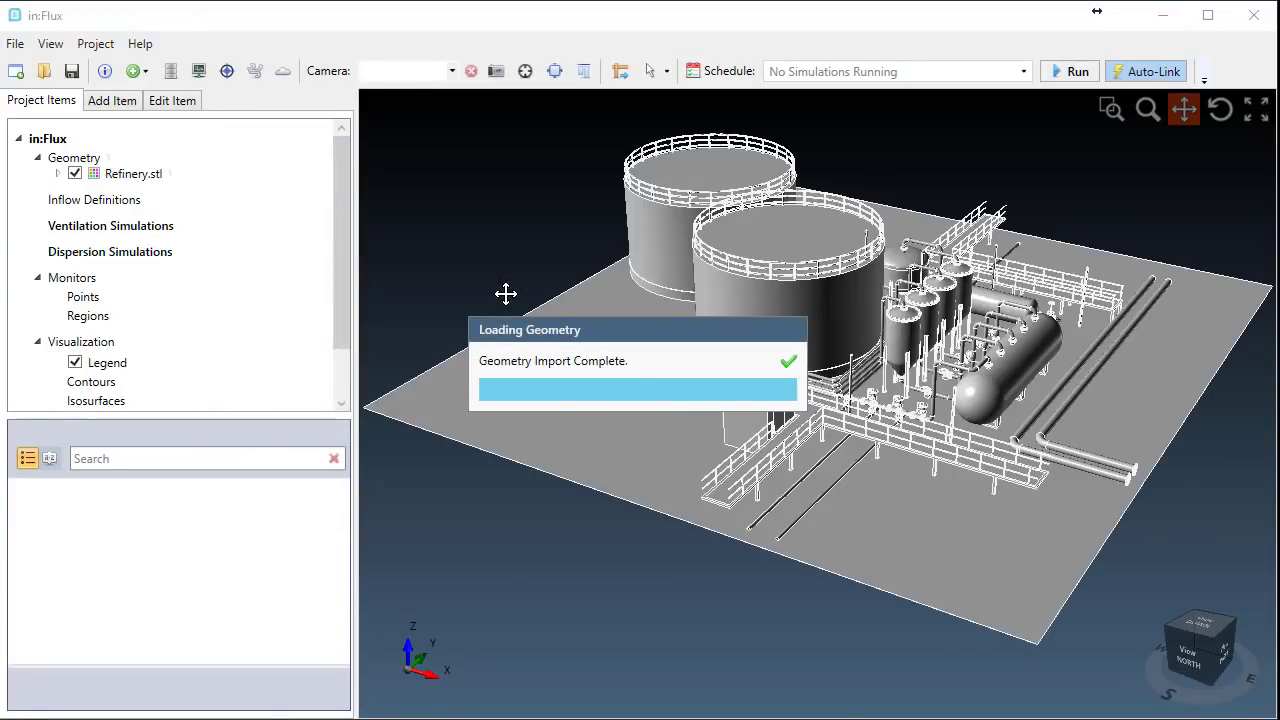
Add a Northerly 5 m/s ventilation simulation at the default ground level and start it
{"action": "right_click", "coordinate": [143, 236]}
{"action": "left_click", "coordinate": [181, 255]}
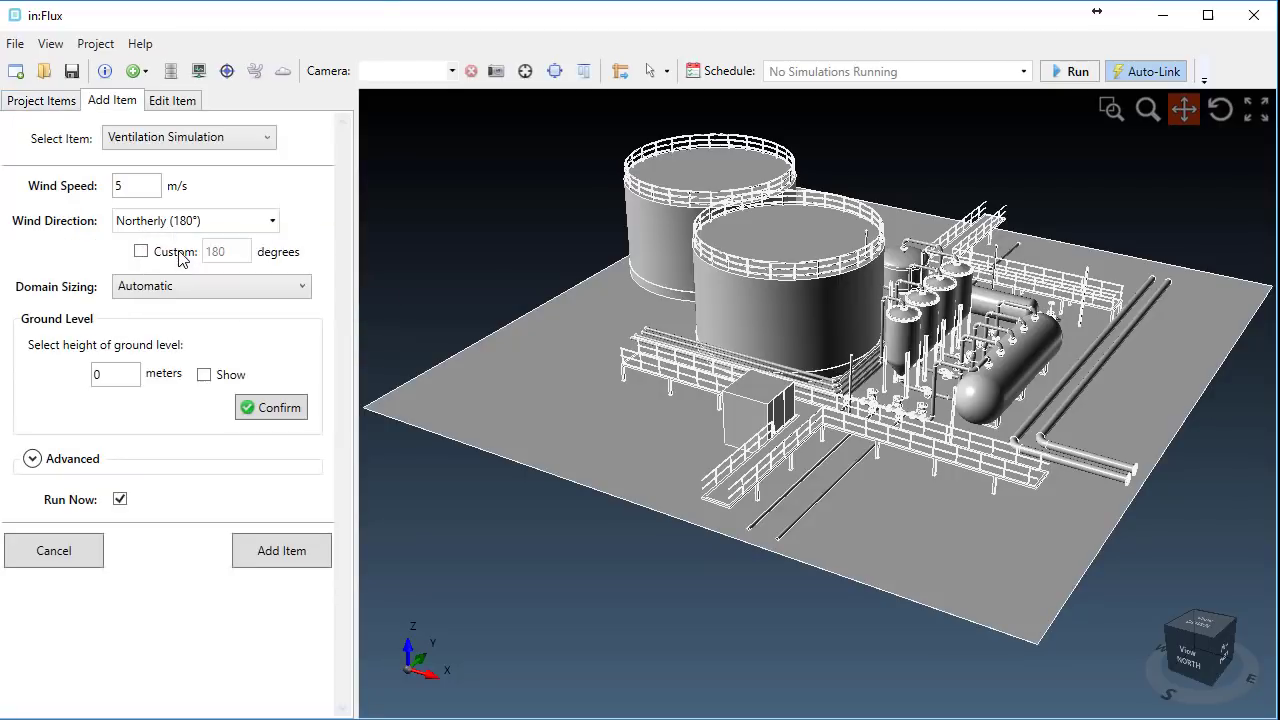
{"action": "left_click", "coordinate": [150, 188]}
{"action": "left_click", "coordinate": [163, 222]}
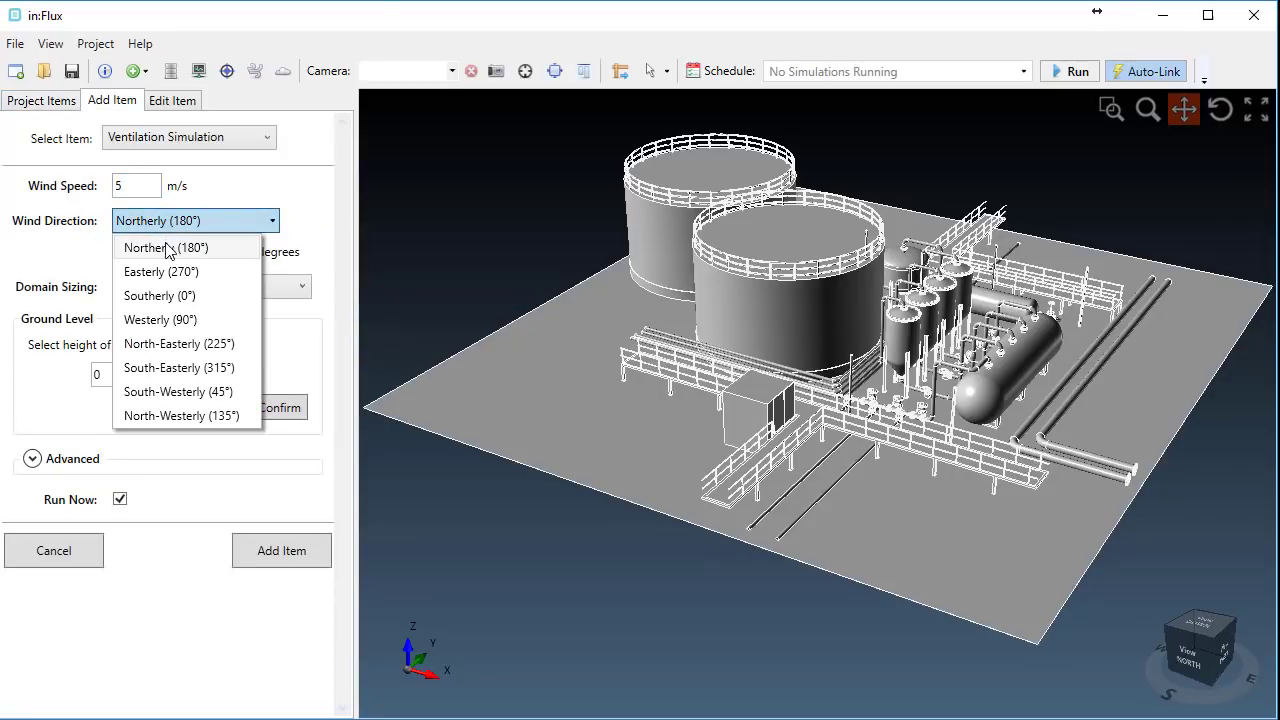
{"action": "left_click", "coordinate": [333, 219]}
{"action": "left_click", "coordinate": [268, 412]}
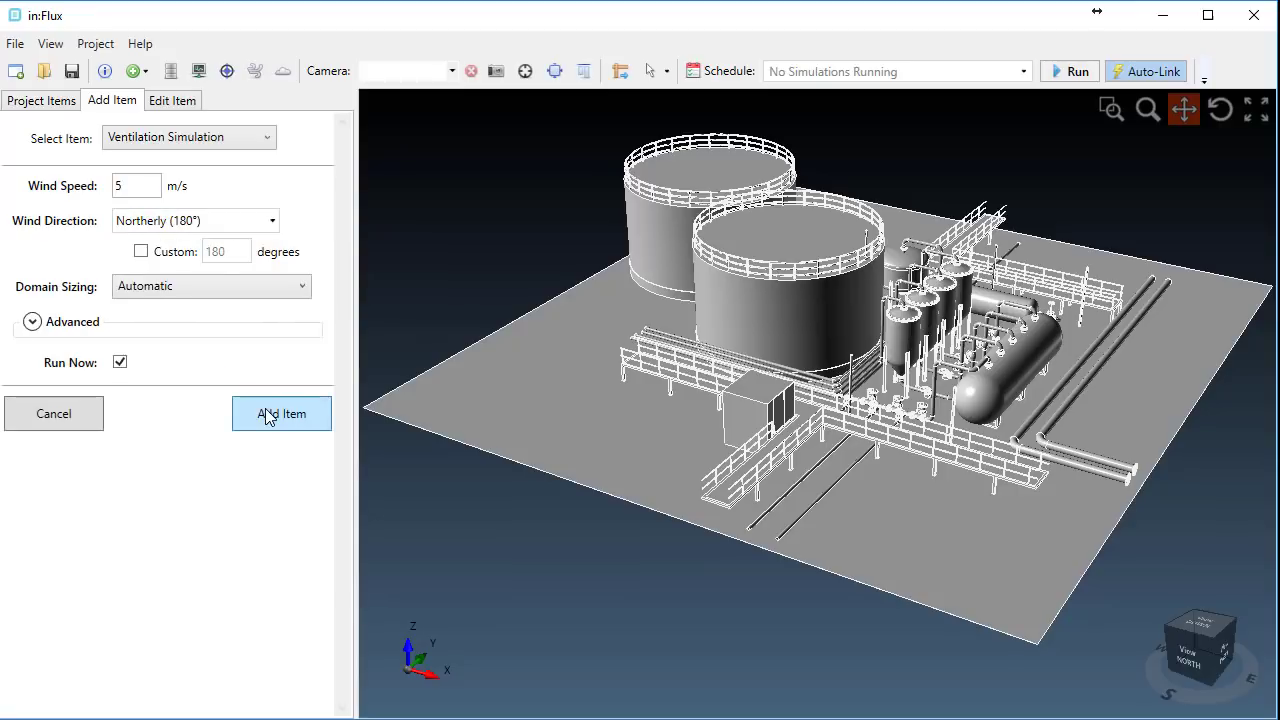
{"action": "left_click", "coordinate": [272, 427]}
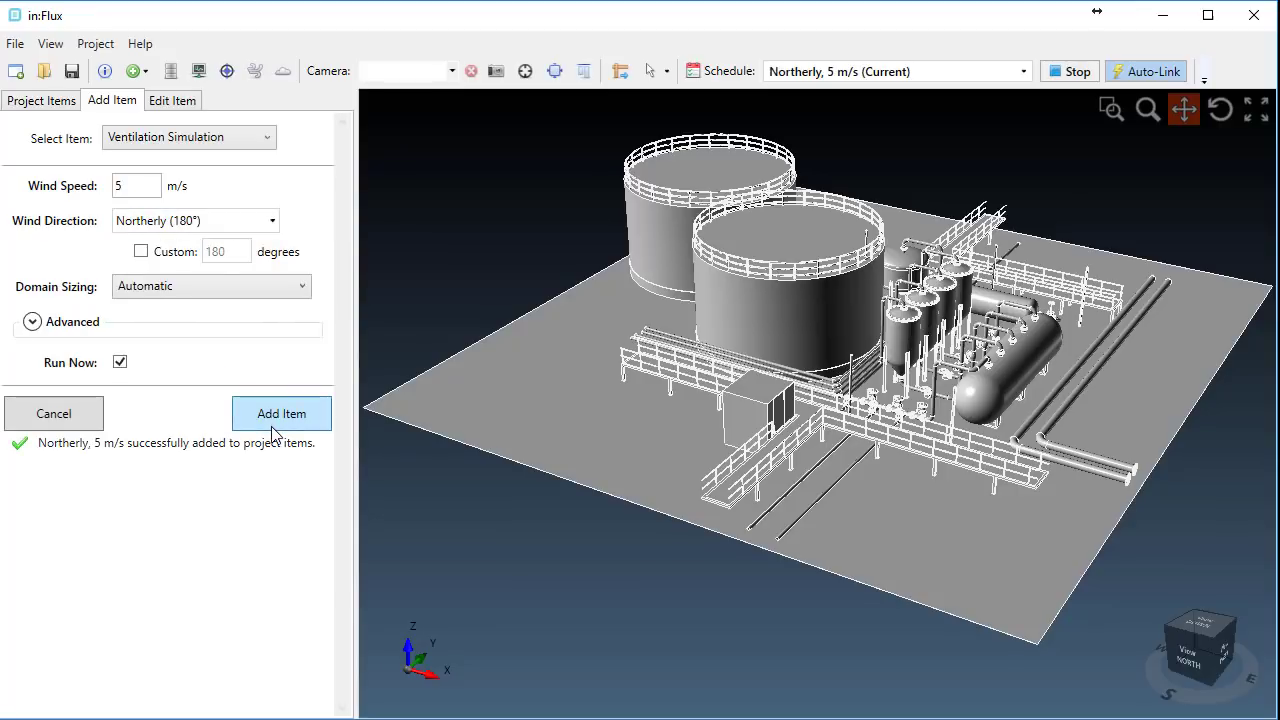
Check the Northerly 5 m/s run's convergence in Simulation Monitor, zooming and orbiting the refinery
{"action": "left_click", "coordinate": [64, 104]}
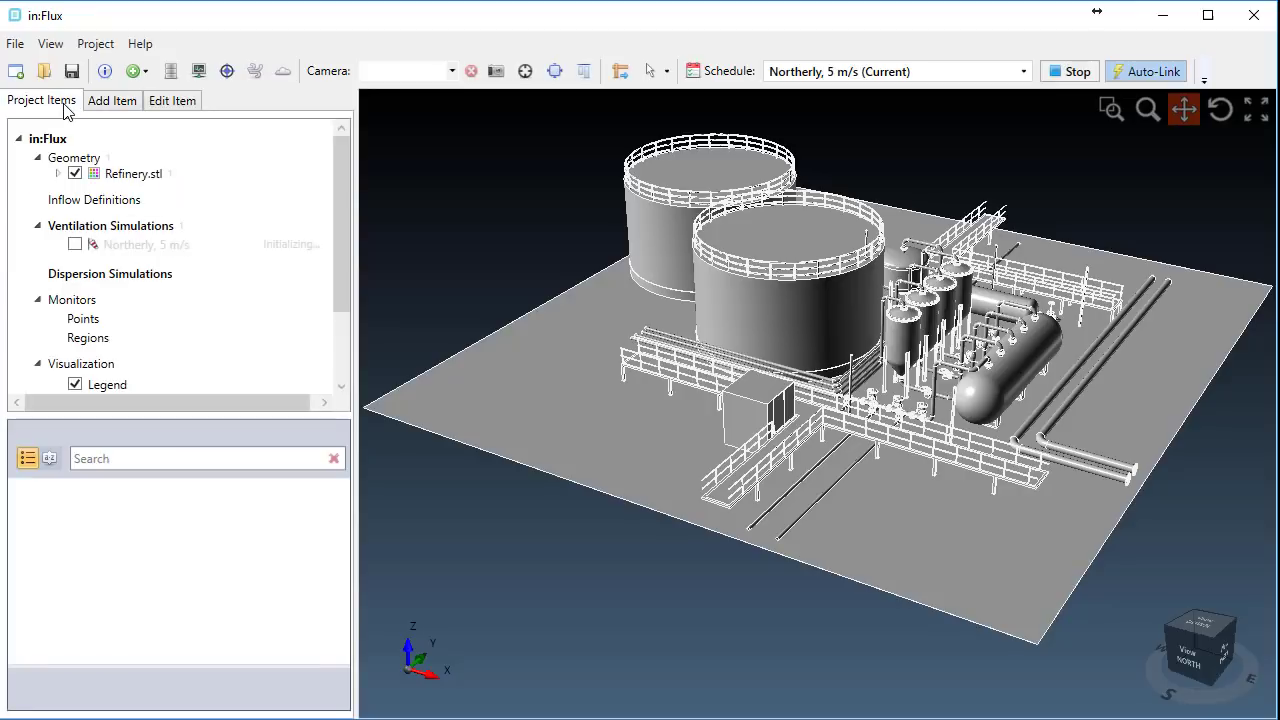
{"action": "double_click", "coordinate": [152, 252]}
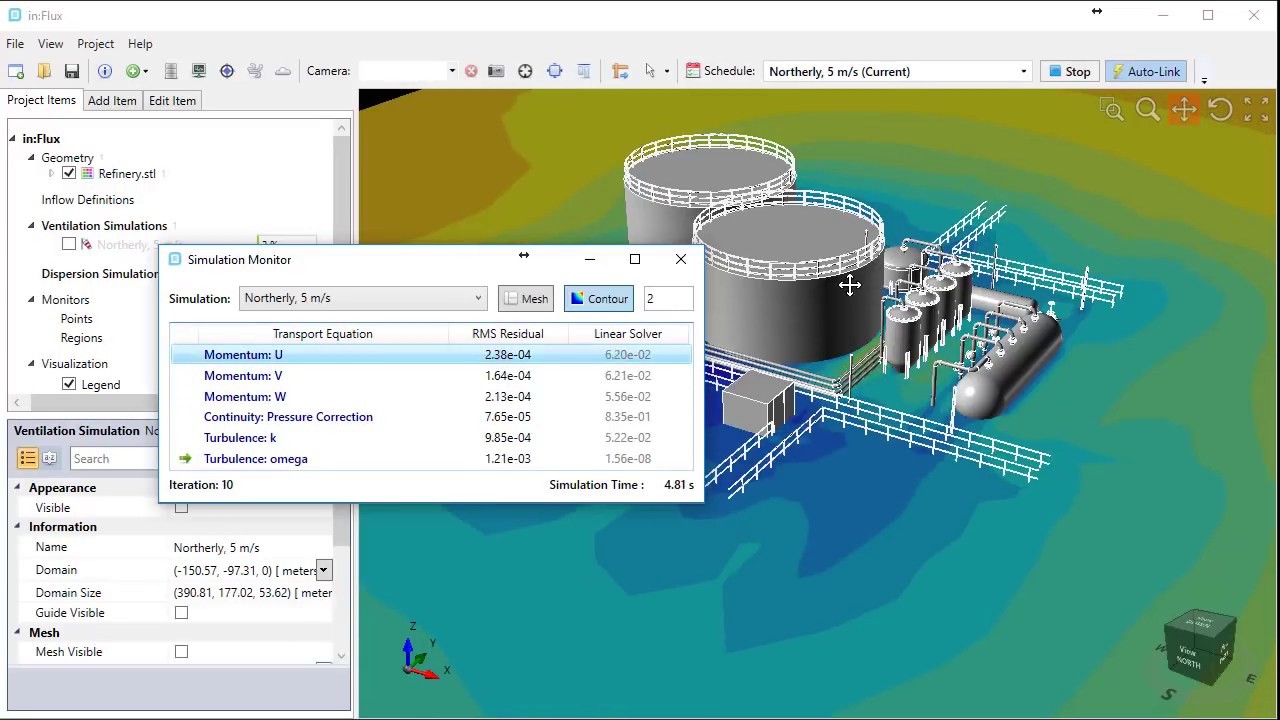
{"action": "scroll", "coordinate": [838, 286], "scroll_direction": "down", "scroll_amount": 5}
{"action": "scroll", "coordinate": [830, 290], "scroll_direction": "down", "scroll_amount": 2}
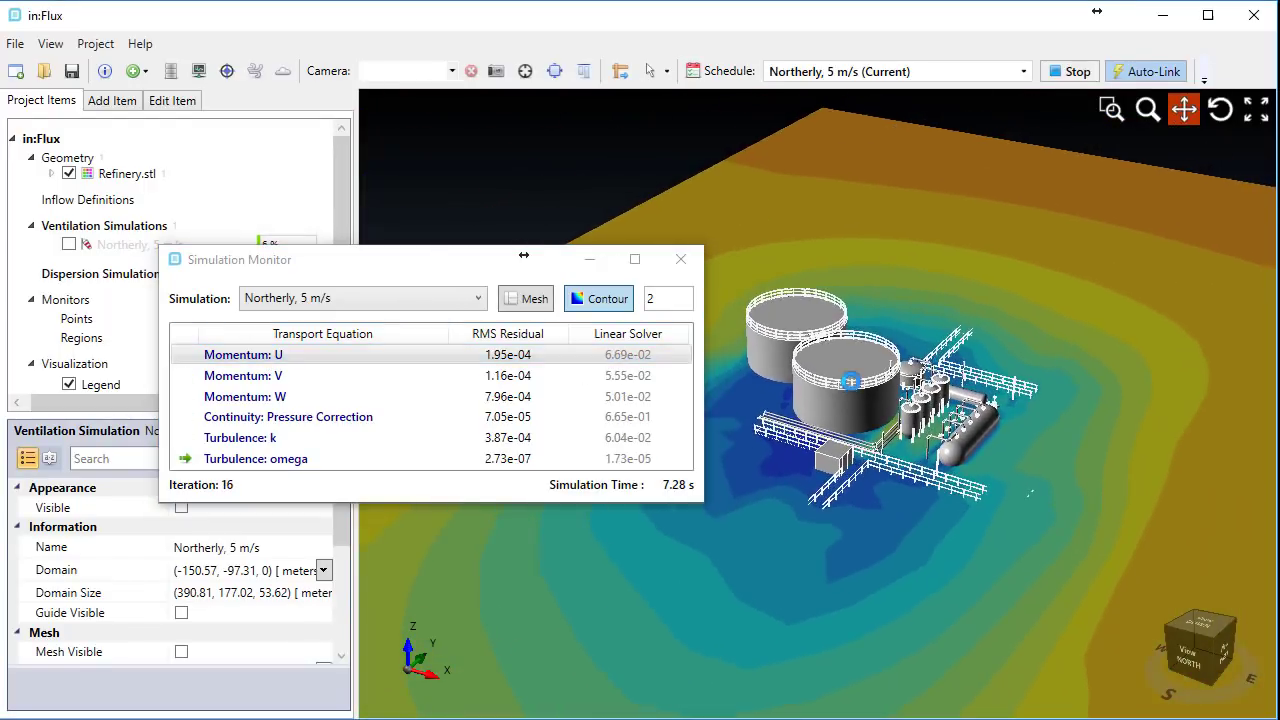
{"action": "middle_click_drag", "start_coordinate": [848, 381], "coordinate": [822, 385]}
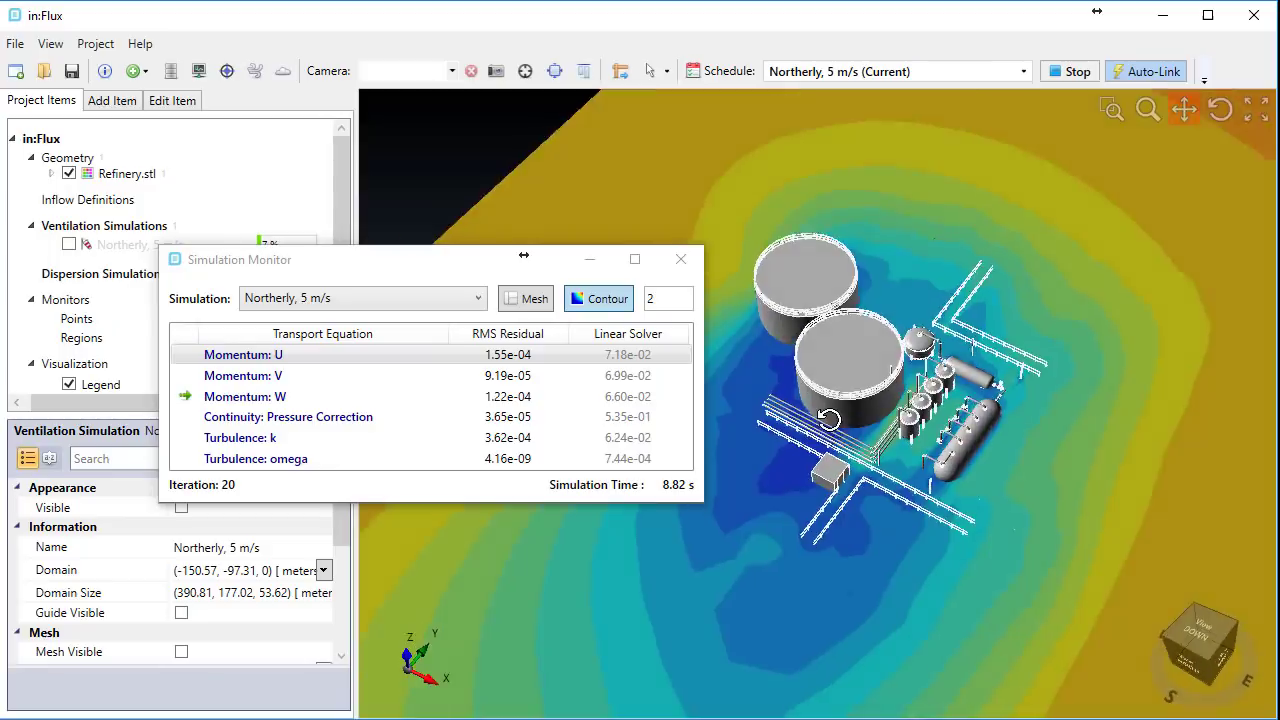
{"action": "scroll", "coordinate": [830, 390], "scroll_direction": "up", "scroll_amount": 5}
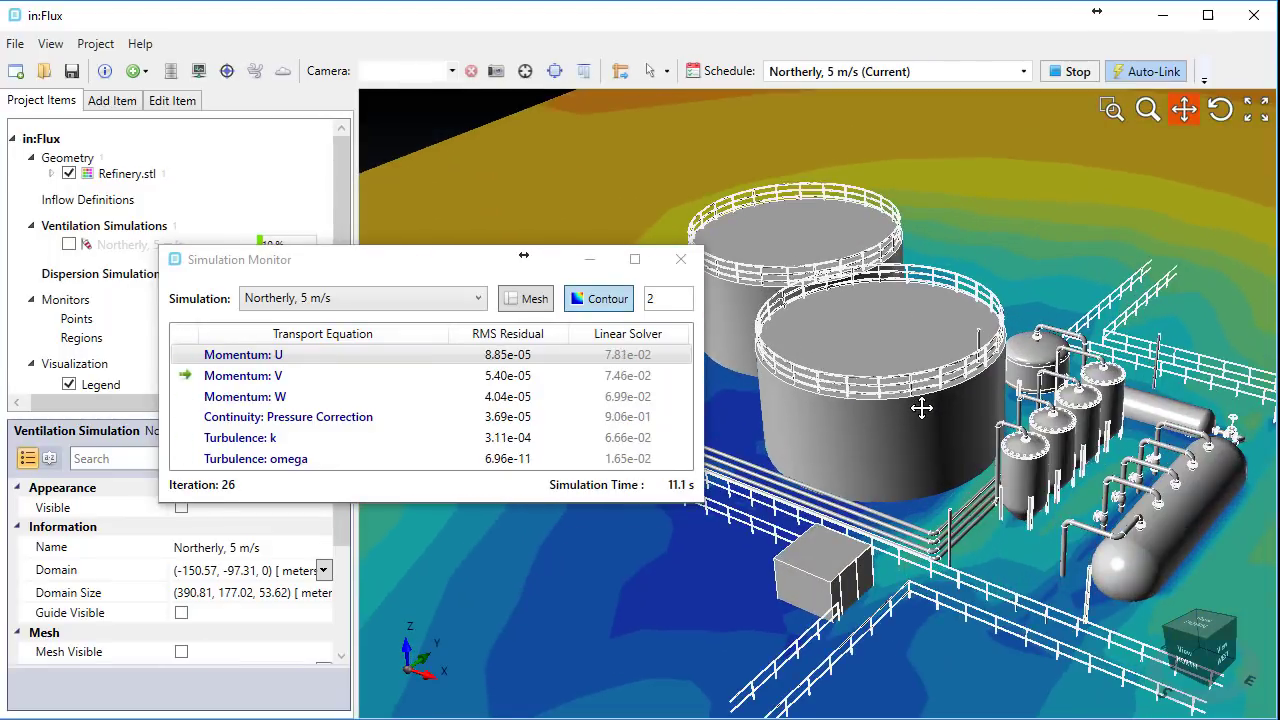
{"action": "scroll", "coordinate": [900, 398], "scroll_direction": "up", "scroll_amount": 3}
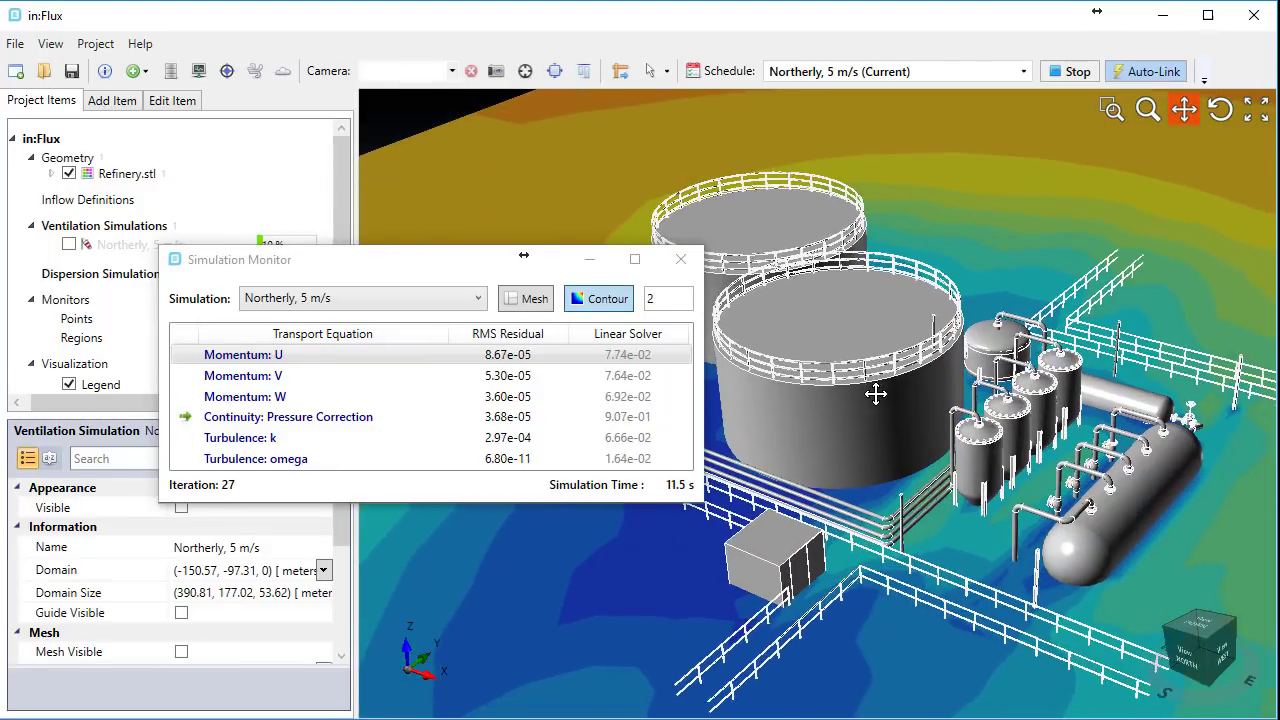
{"action": "left_click", "coordinate": [680, 259]}
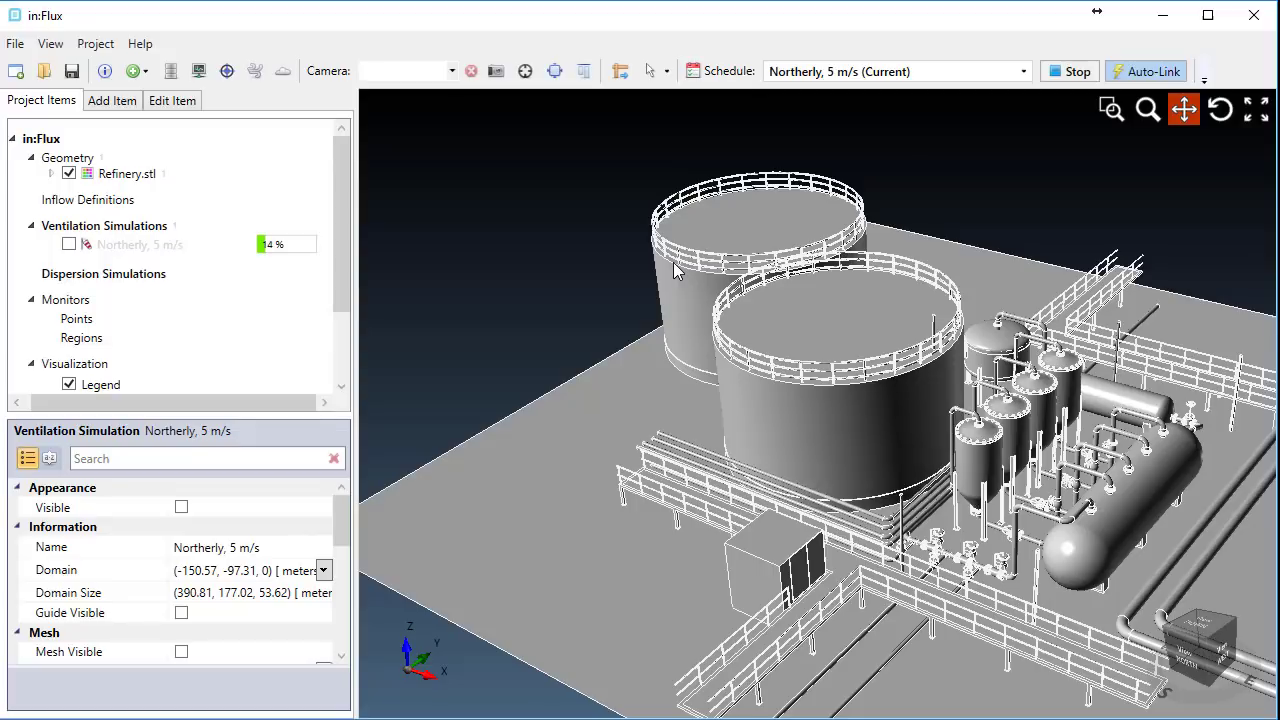
Start a new METHANE inflow, keeping the default temperature and hole size
{"action": "right_click", "coordinate": [72, 204]}
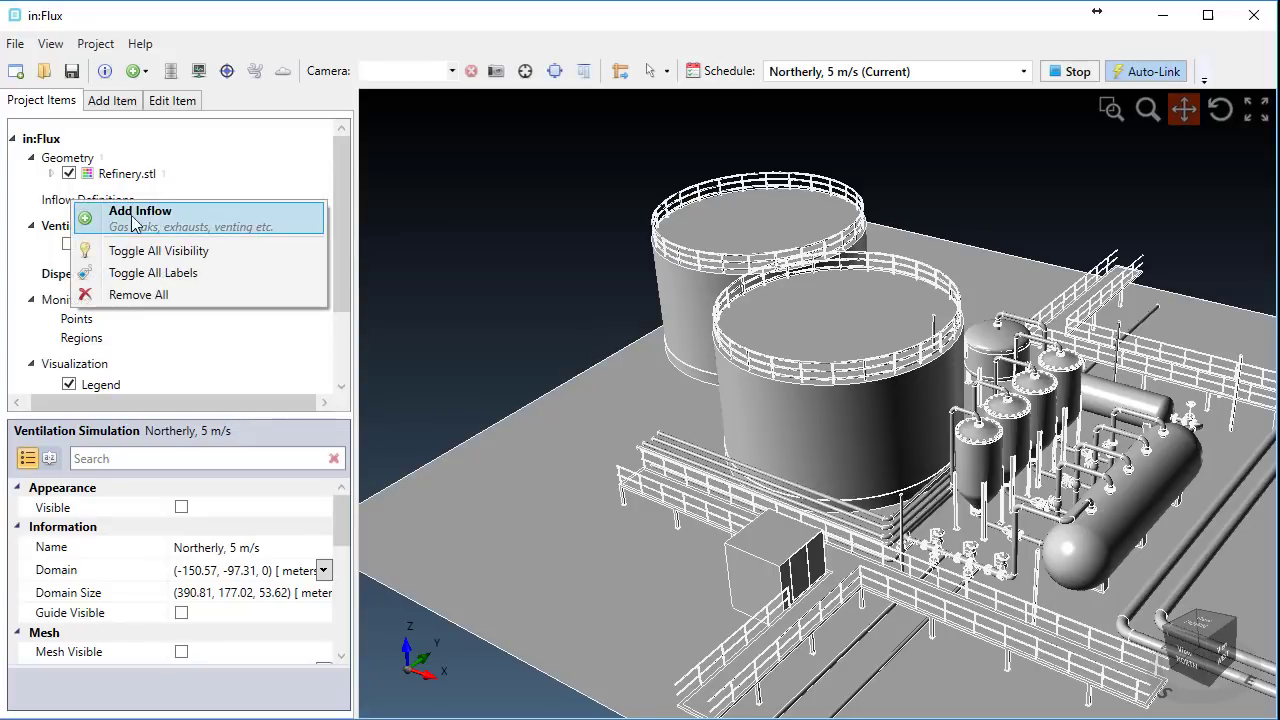
{"action": "left_click", "coordinate": [156, 237]}
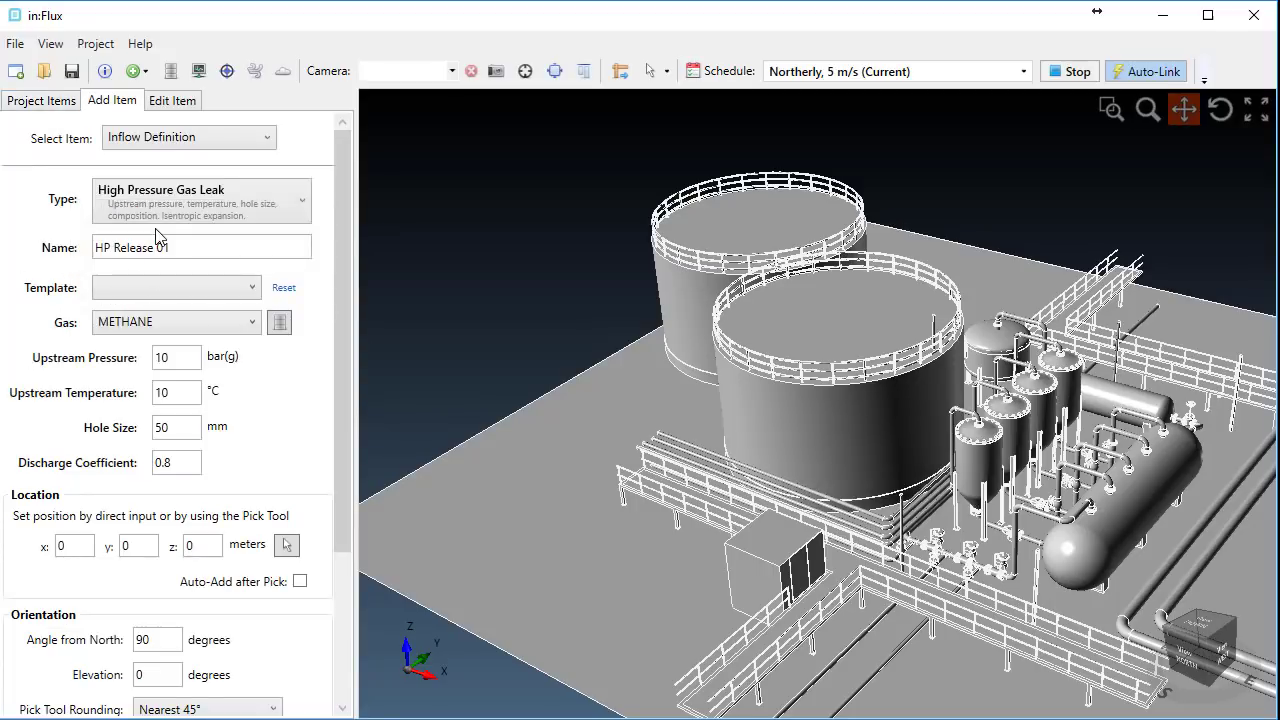
{"action": "left_click", "coordinate": [176, 325]}
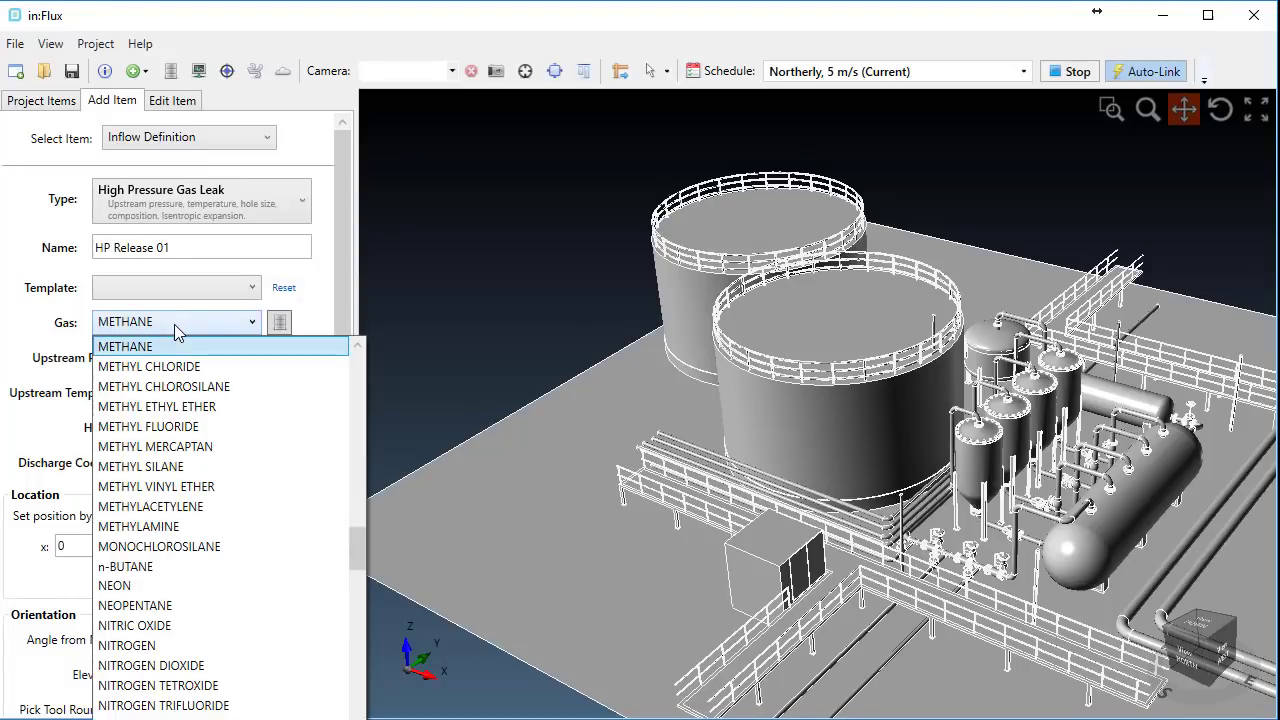
{"action": "left_click", "coordinate": [176, 328]}
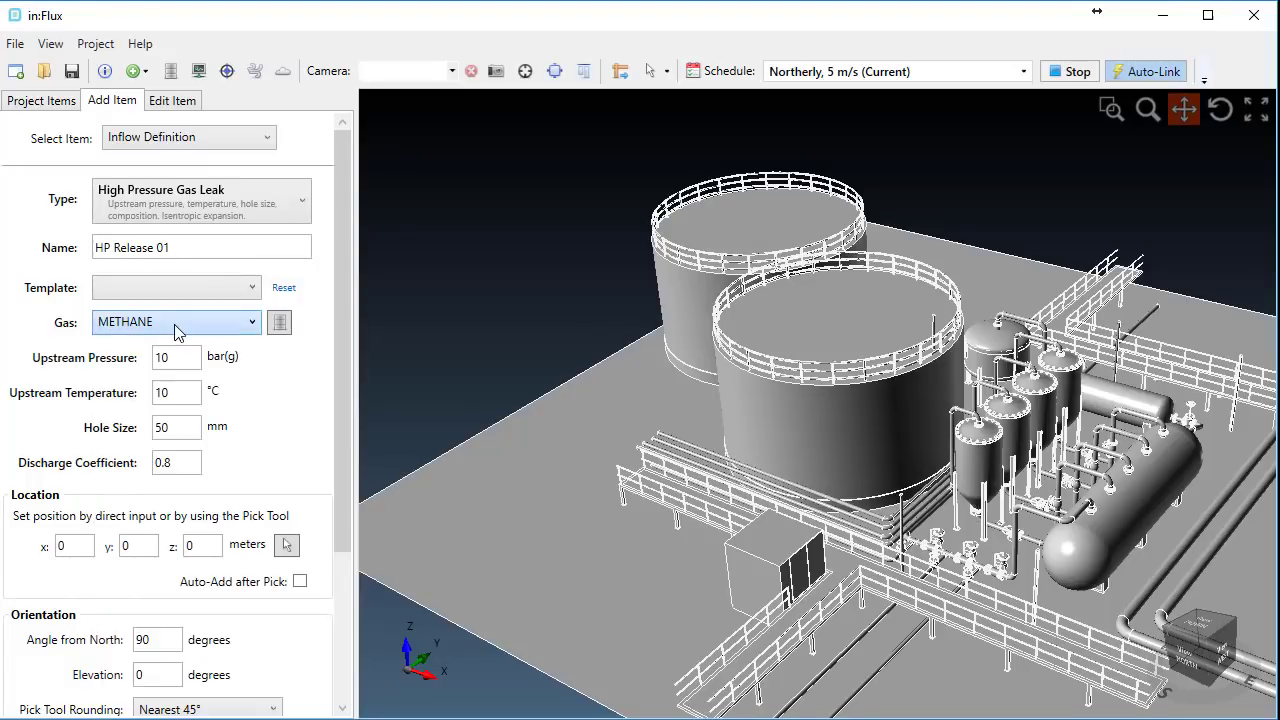
{"action": "left_click", "coordinate": [191, 394]}
{"action": "left_click", "coordinate": [185, 427]}
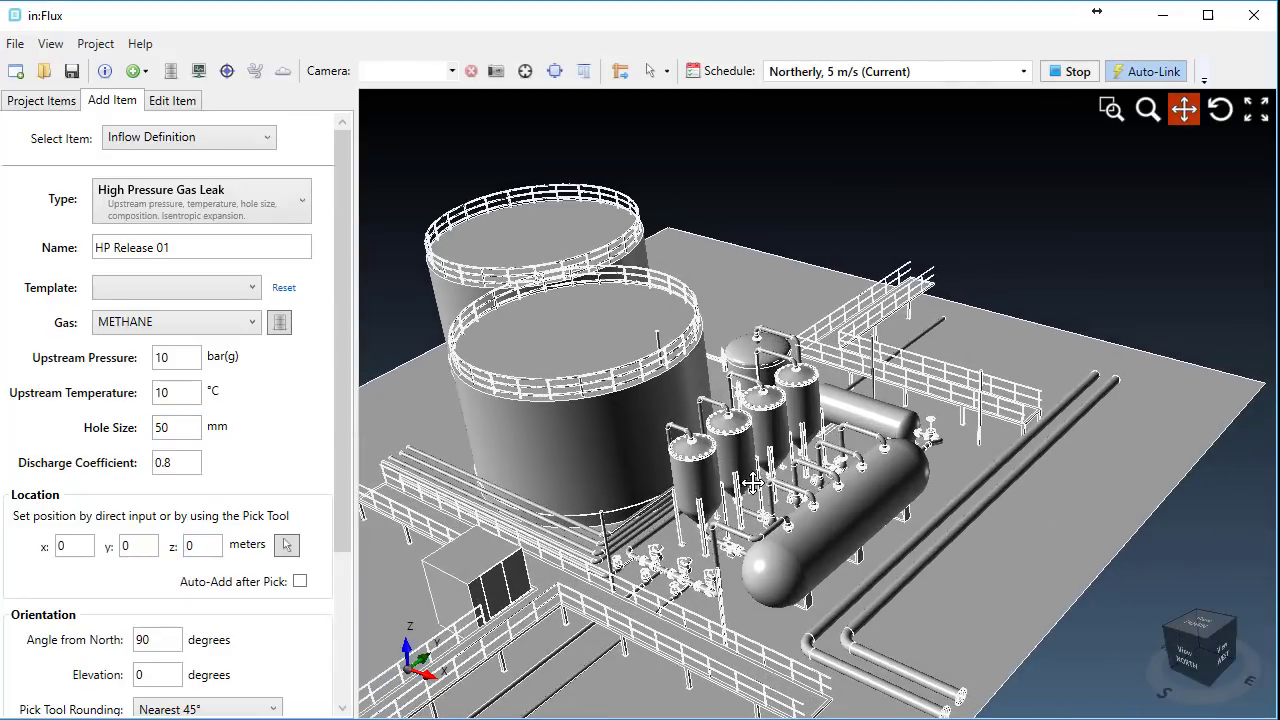
Place the HP Release 01 leak on the pipe flange, preview it, and add it
{"action": "left_click_drag", "start_coordinate": [1127, 447], "coordinate": [893, 447]}
{"action": "scroll", "coordinate": [893, 447], "scroll_direction": "up", "scroll_amount": 4}
{"action": "scroll", "coordinate": [893, 447], "scroll_direction": "up", "scroll_amount": 4}
{"action": "scroll", "coordinate": [893, 447], "scroll_direction": "up", "scroll_amount": 4}
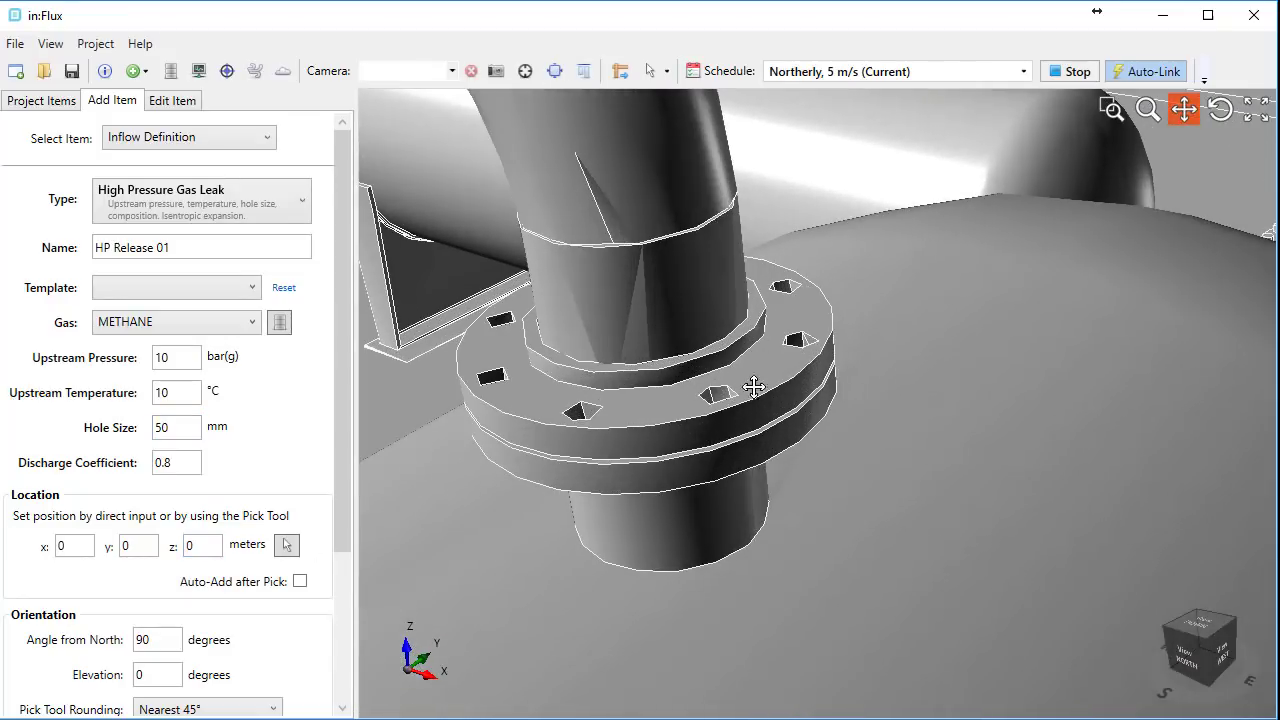
{"action": "left_click", "coordinate": [283, 546]}
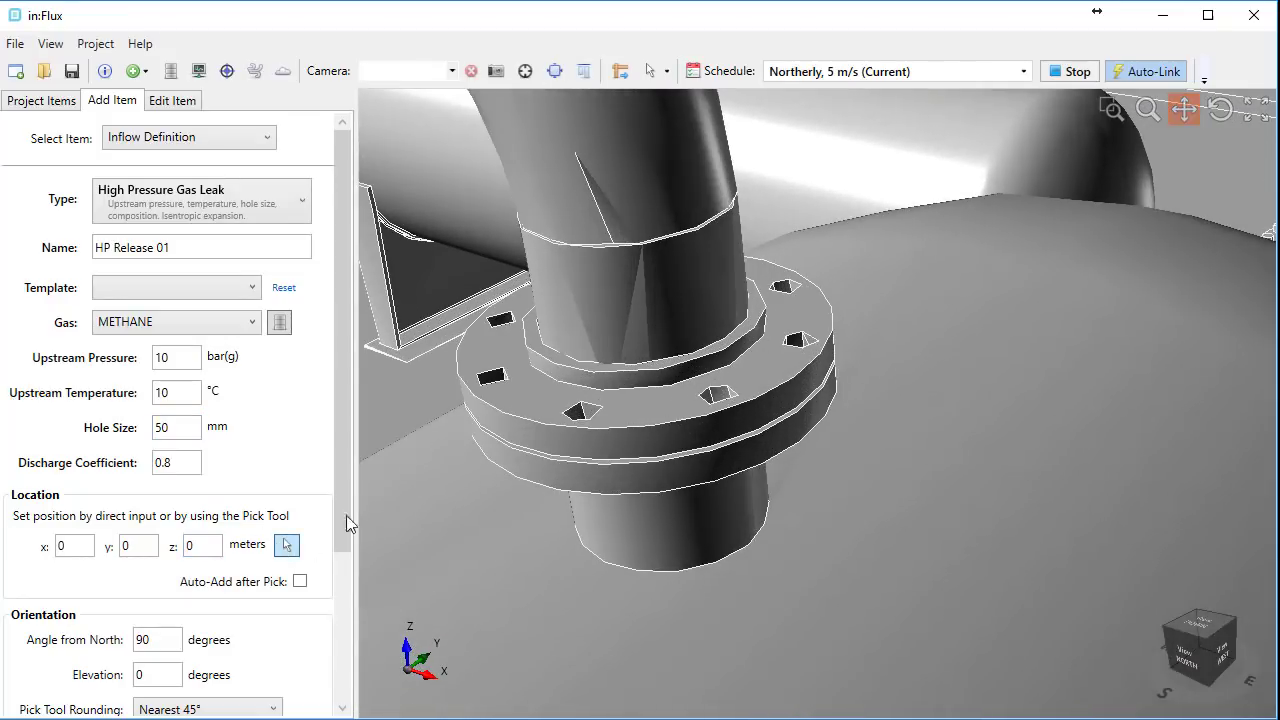
{"action": "left_click", "coordinate": [785, 396]}
{"action": "scroll", "coordinate": [265, 478], "scroll_direction": "down", "scroll_amount": 2}
{"action": "scroll", "coordinate": [265, 495], "scroll_direction": "down", "scroll_amount": 2}
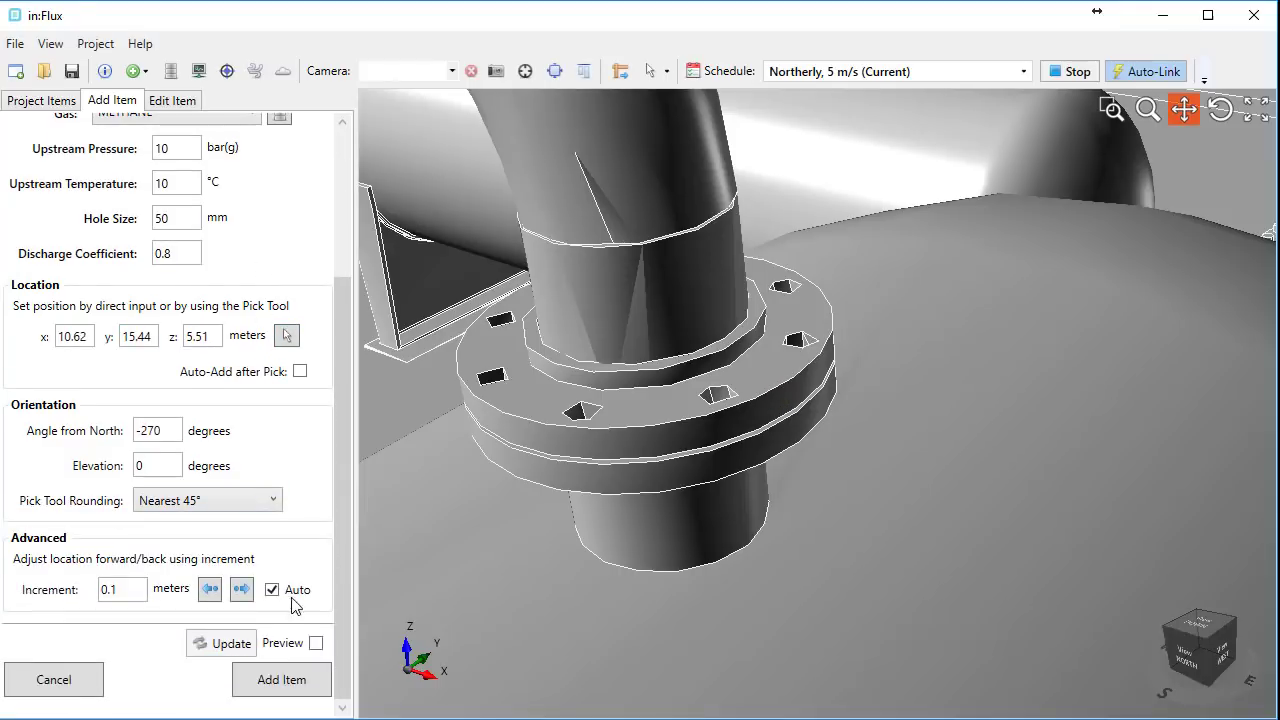
{"action": "left_click", "coordinate": [315, 643]}
{"action": "left_click", "coordinate": [294, 681]}
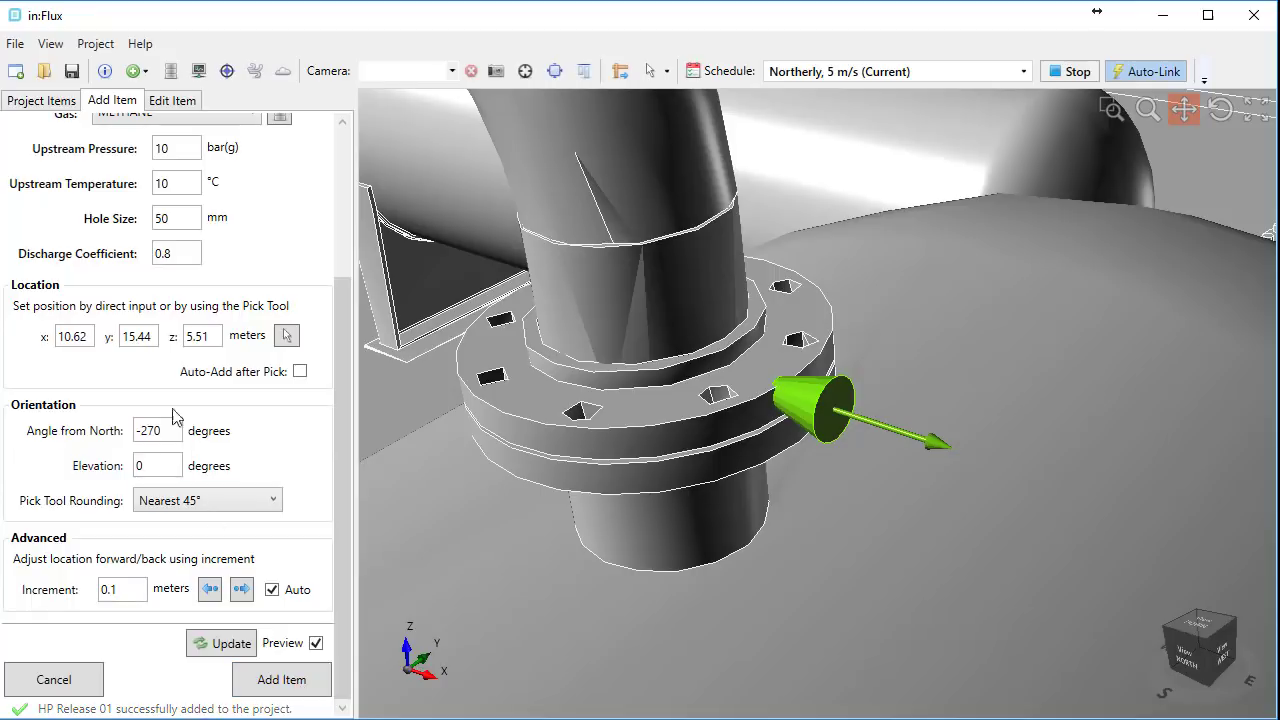
{"action": "left_click", "coordinate": [46, 104]}
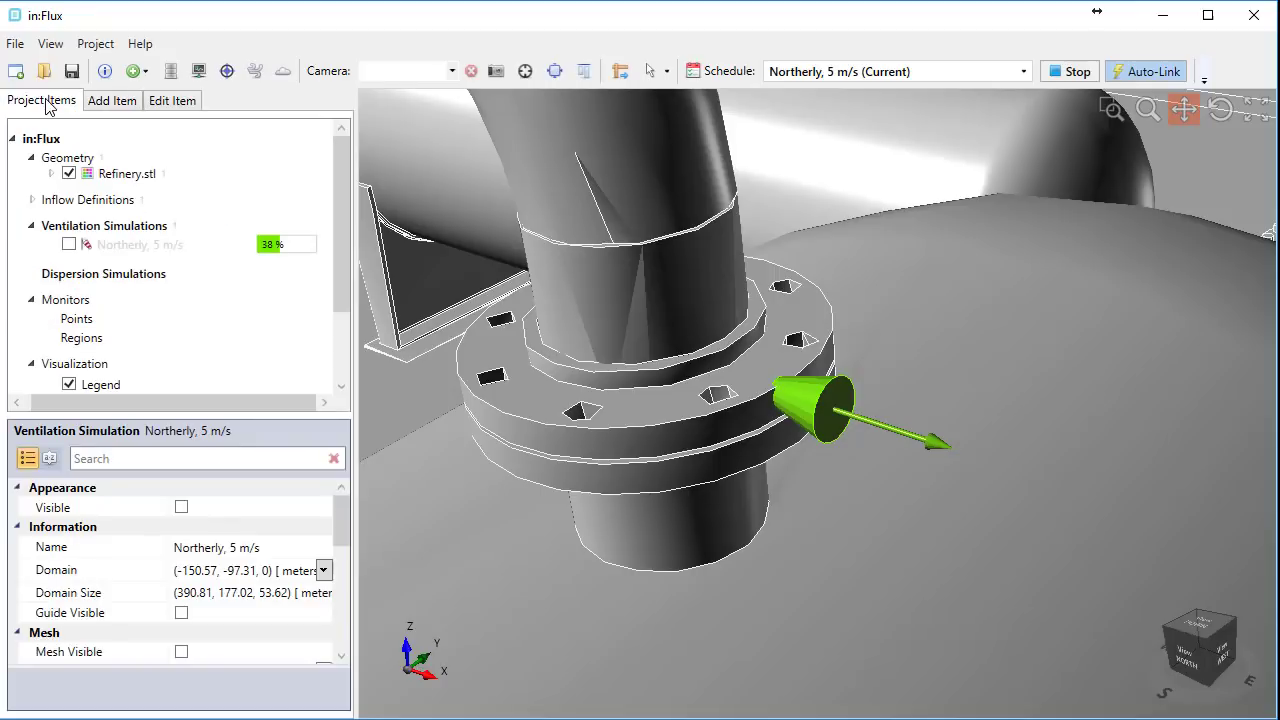
Add and run a dispersion simulation pairing HP Release 01 with the Northerly 5 m/s case
{"action": "right_click", "coordinate": [124, 273]}
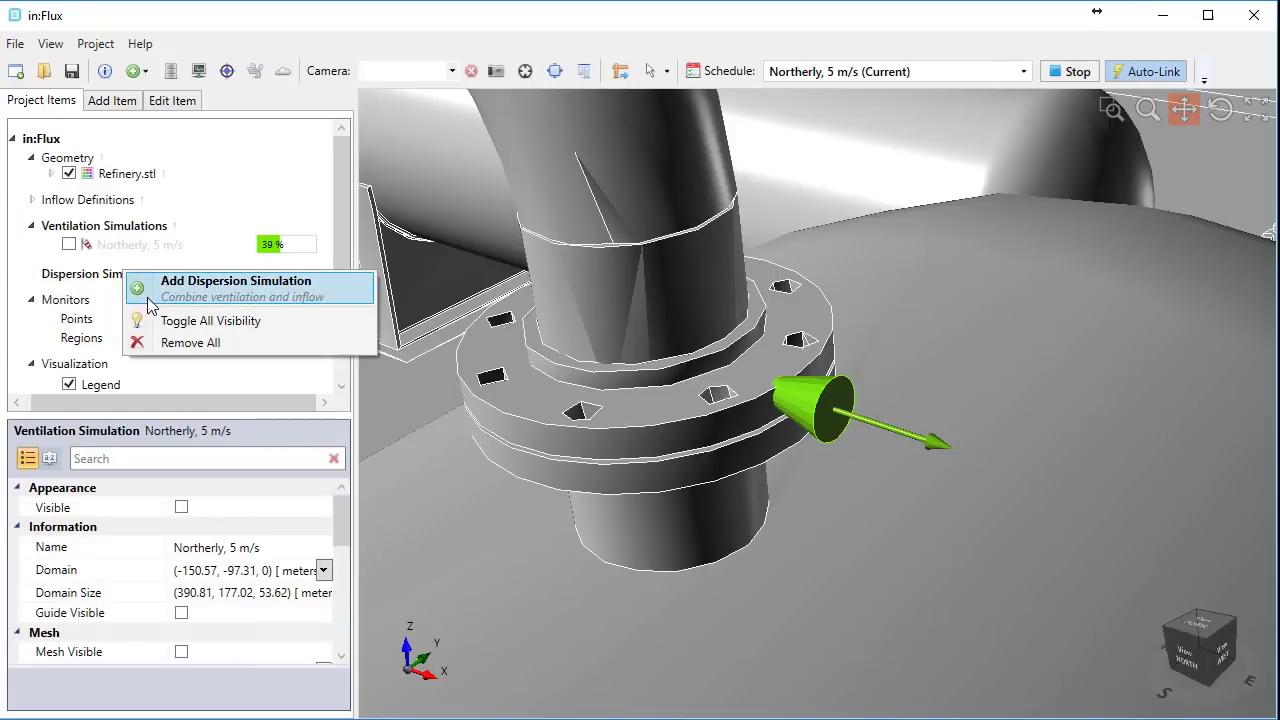
{"action": "left_click", "coordinate": [150, 290]}
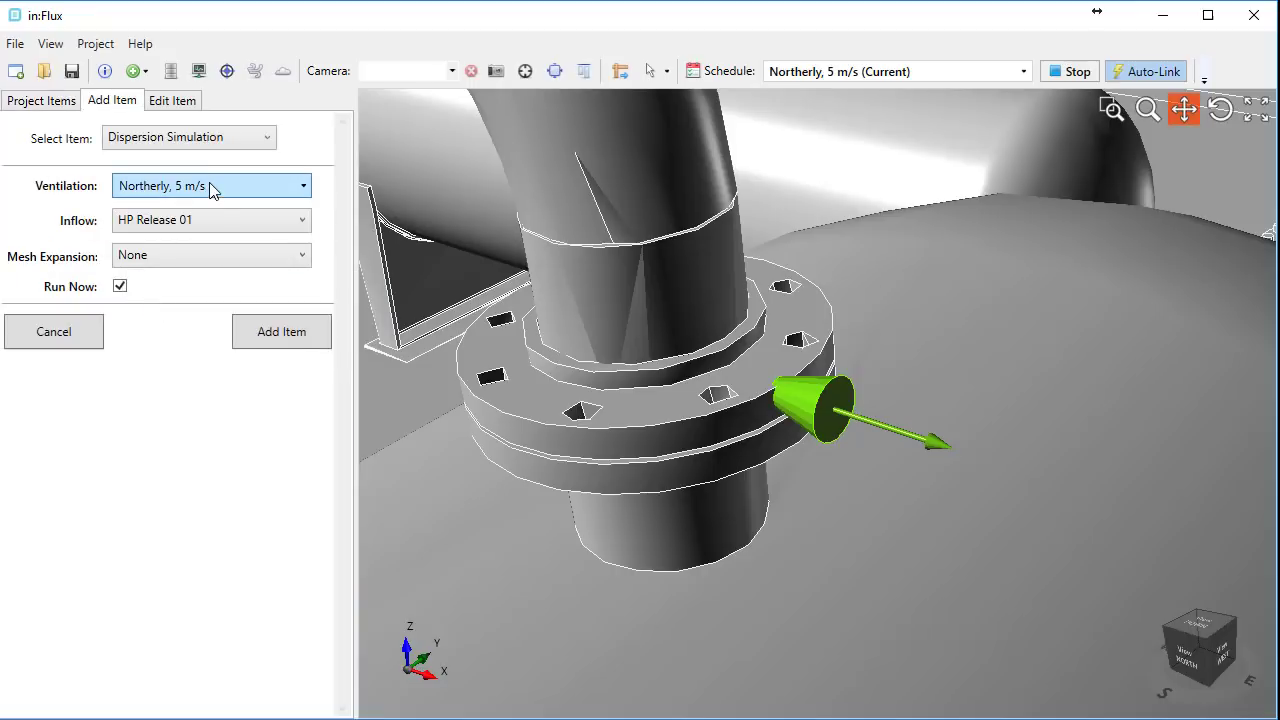
{"action": "left_click", "coordinate": [236, 337]}
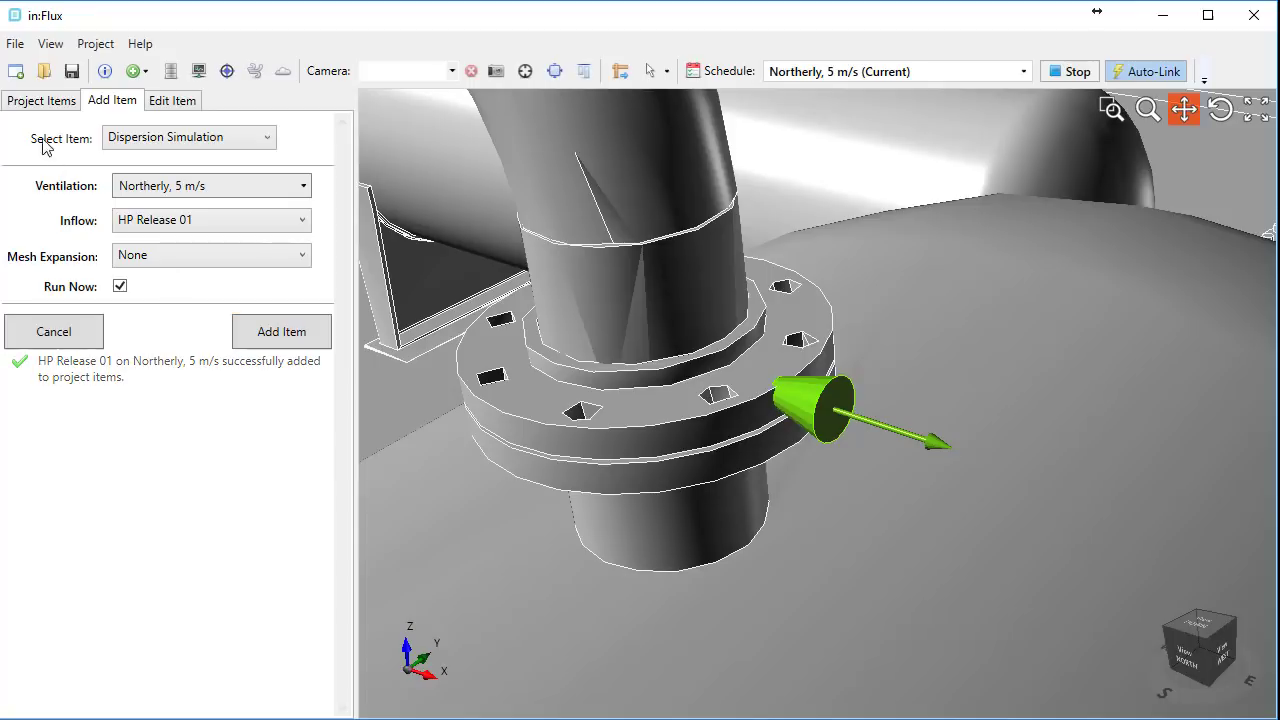
{"action": "left_click", "coordinate": [30, 103]}
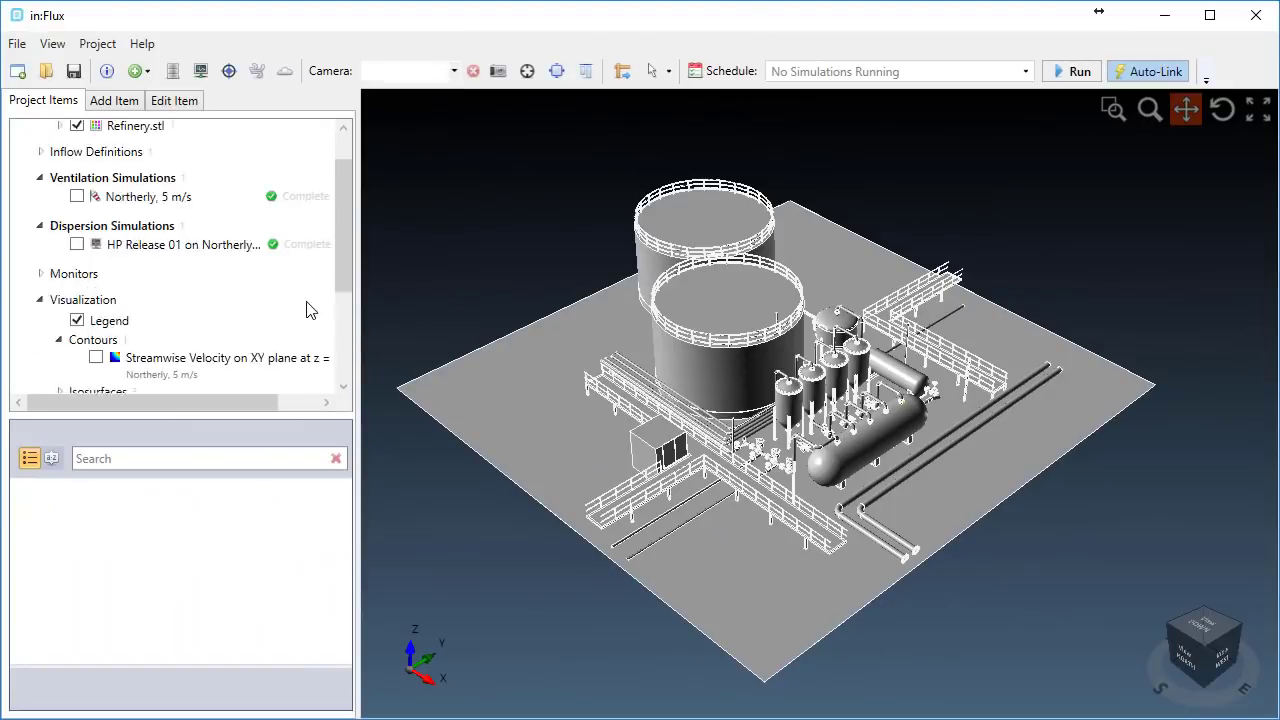
{"action": "scroll", "coordinate": [306, 314], "scroll_direction": "down", "scroll_amount": 1}
Show velocity vectors on the 4 m plane, orbit the refinery to review them, then hide them
{"action": "left_click", "coordinate": [96, 333]}
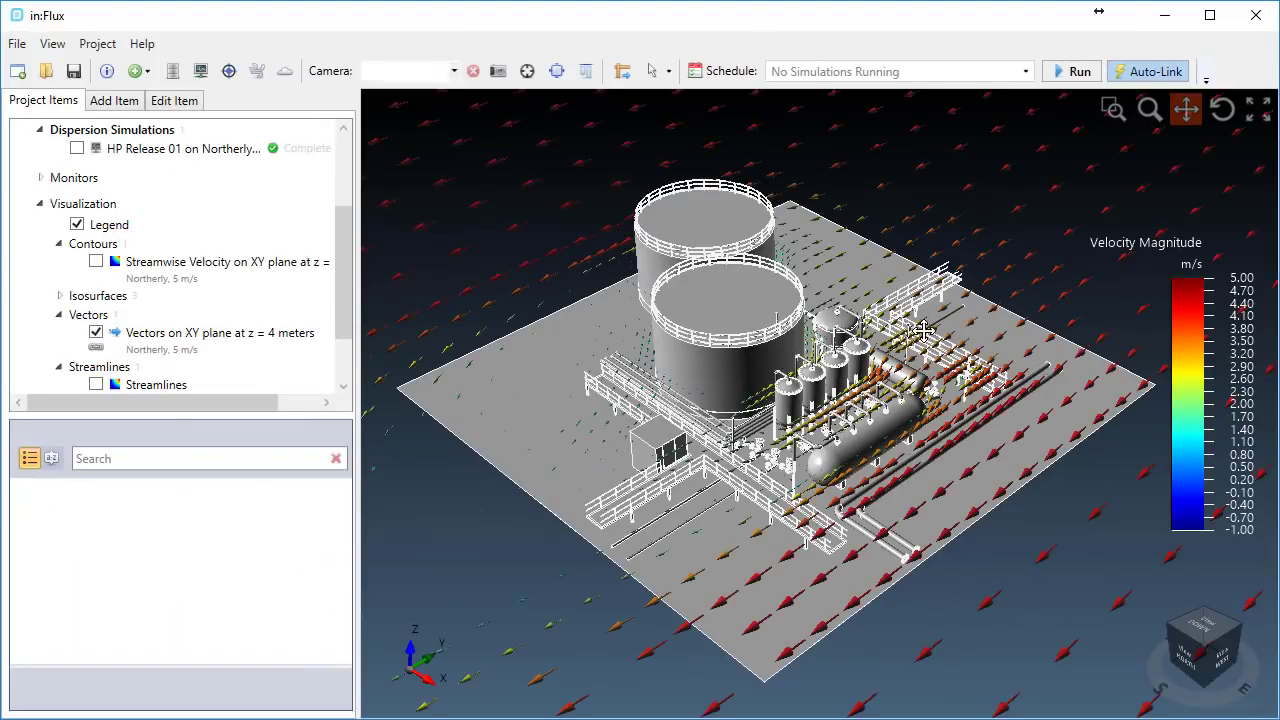
{"action": "scroll", "coordinate": [805, 350], "scroll_direction": "up", "scroll_amount": 5}
{"action": "scroll", "coordinate": [805, 350], "scroll_direction": "up", "scroll_amount": 3}
{"action": "left_click_drag", "start_coordinate": [805, 350], "coordinate": [815, 447]}
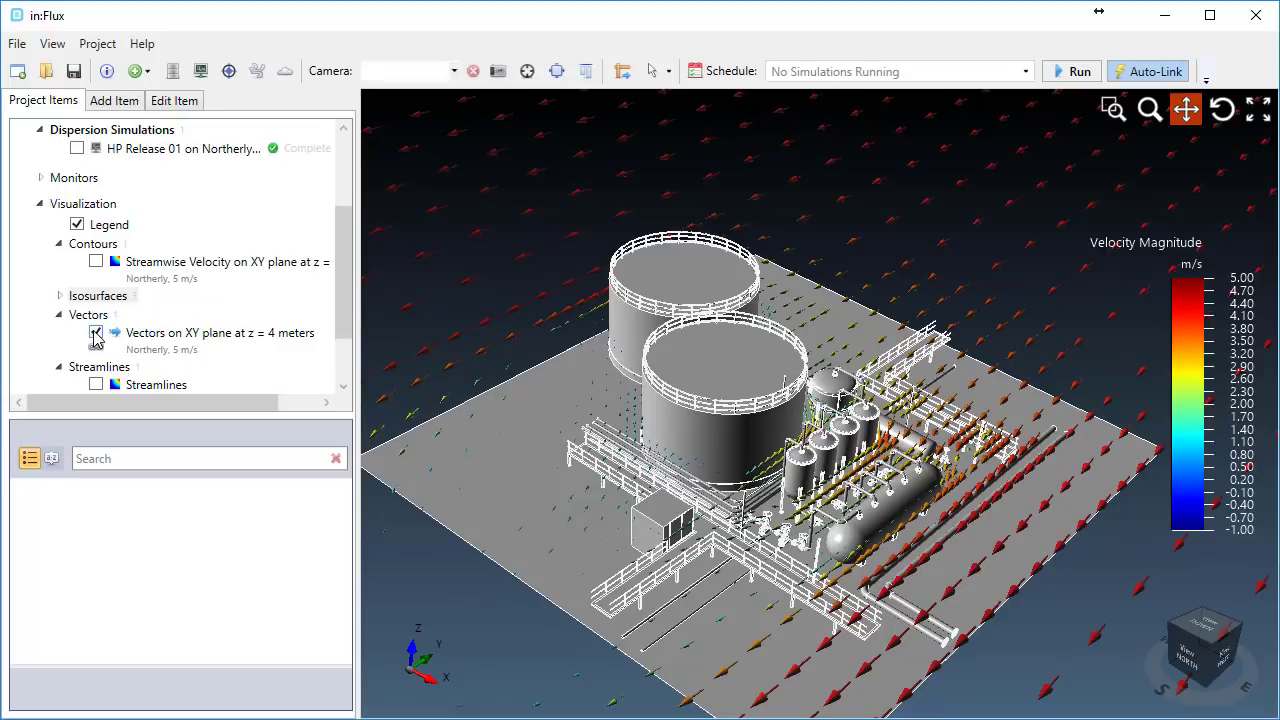
{"action": "left_click", "coordinate": [95, 333]}
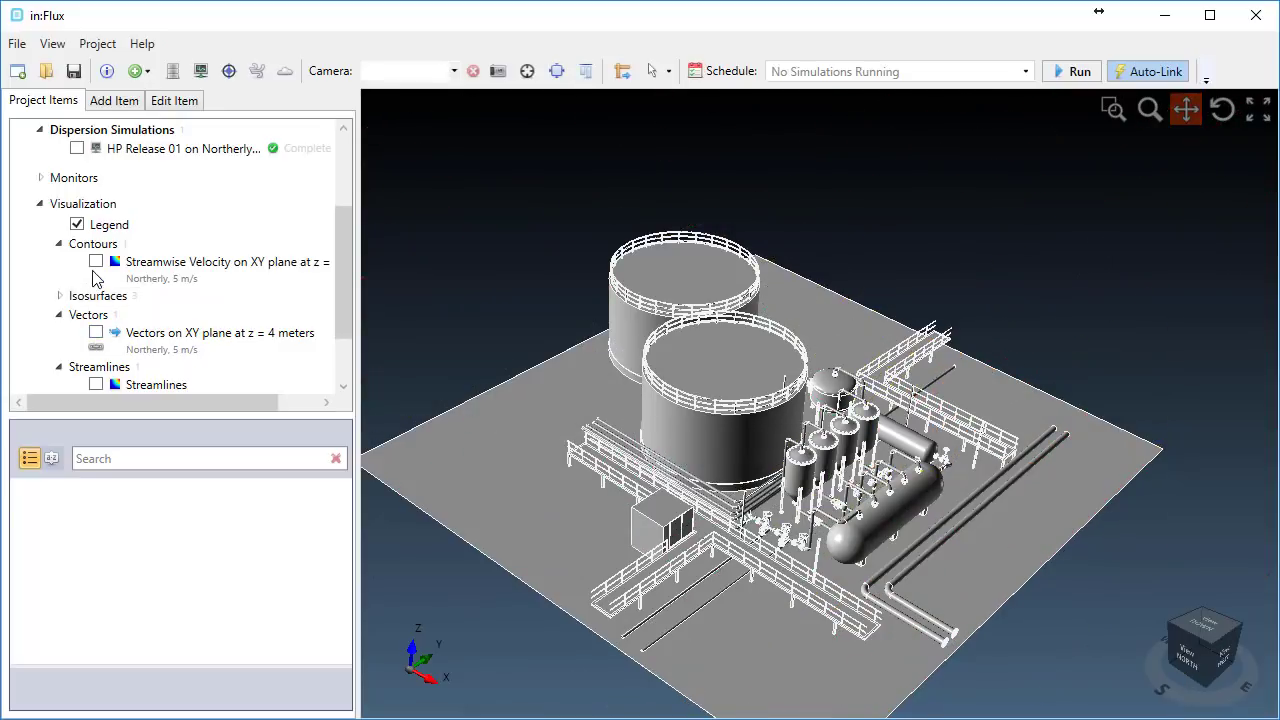
Show the Streamwise Velocity contour plane, view it top-down, then hide it
{"action": "left_click", "coordinate": [95, 262]}
{"action": "left_click_drag", "start_coordinate": [681, 364], "coordinate": [827, 356]}
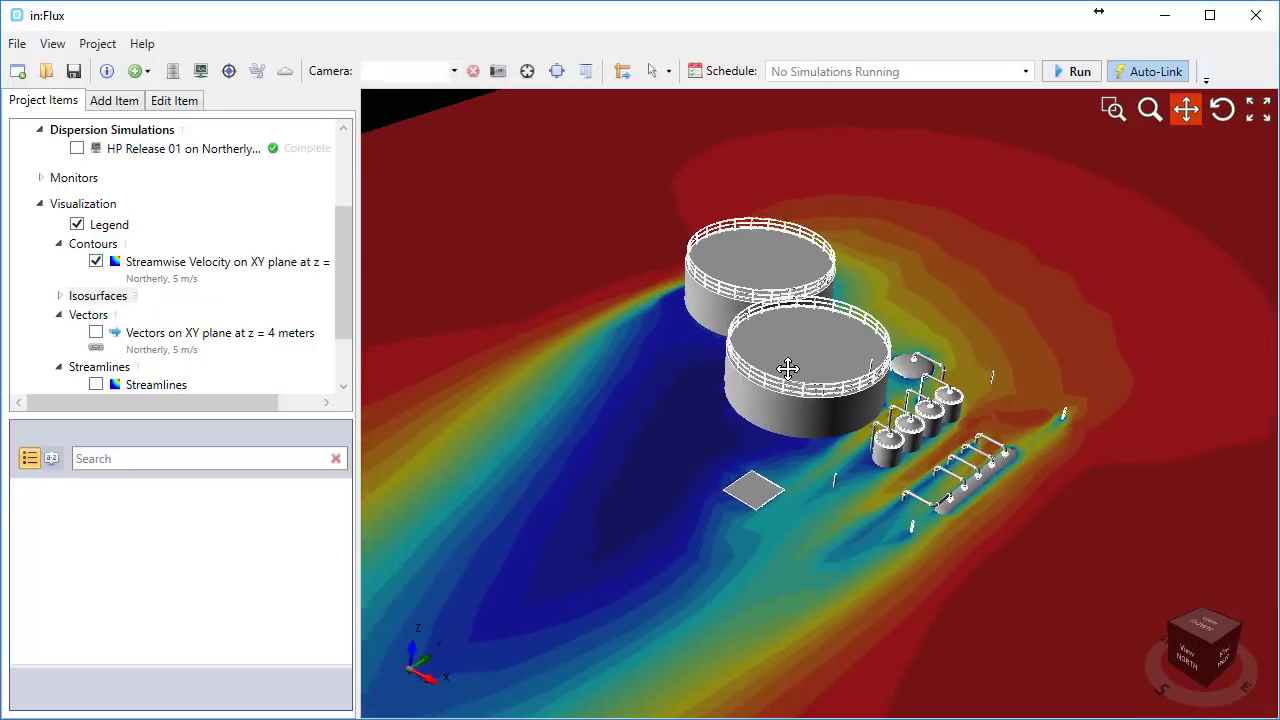
{"action": "middle_click_drag", "start_coordinate": [827, 356], "coordinate": [794, 443]}
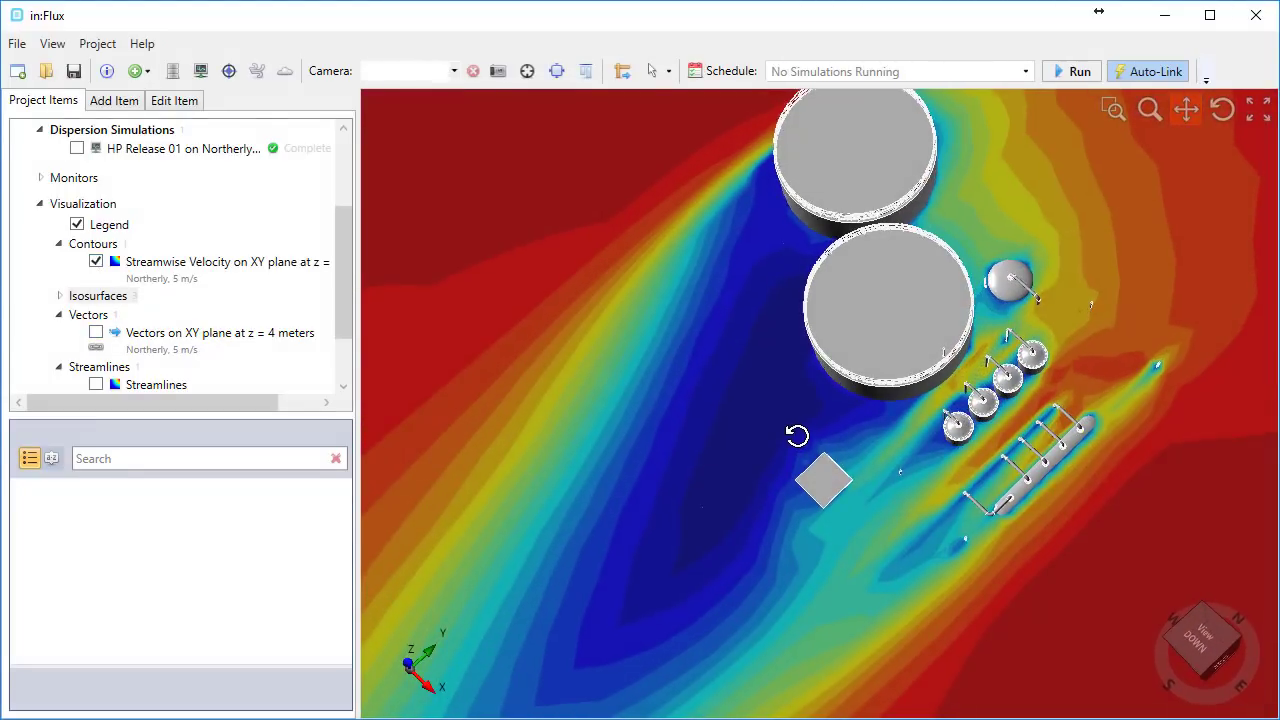
{"action": "scroll", "coordinate": [797, 433], "scroll_direction": "down", "scroll_amount": 5}
{"action": "scroll", "coordinate": [786, 429], "scroll_direction": "up", "scroll_amount": 2}
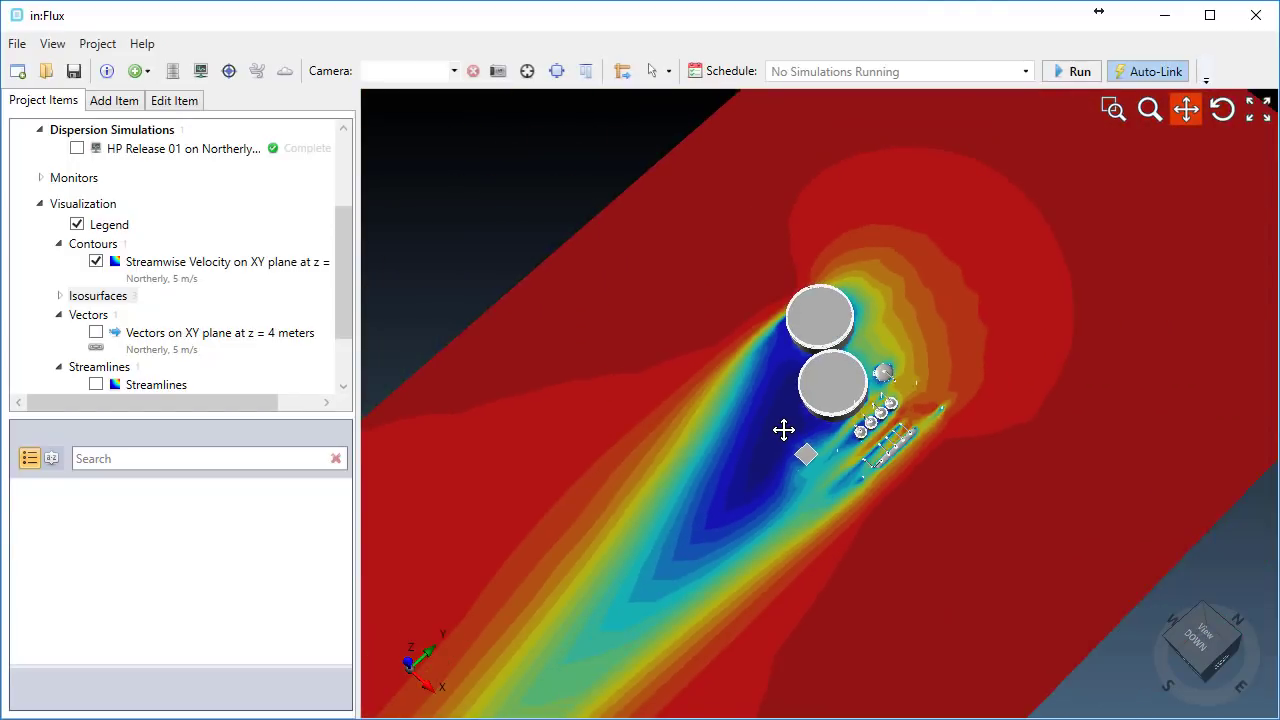
{"action": "scroll", "coordinate": [783, 430], "scroll_direction": "up", "scroll_amount": 3}
{"action": "left_click", "coordinate": [95, 262]}
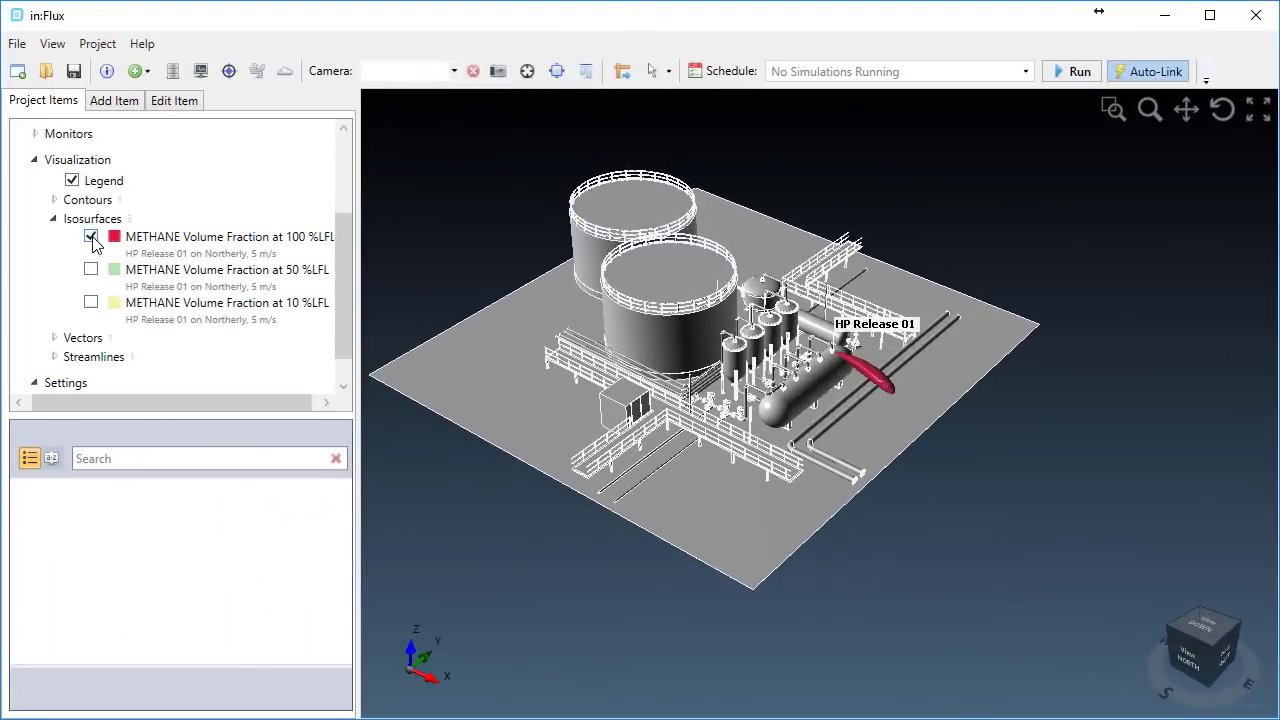
Turn on the 50% and 10% LFL methane isosurfaces and zoom and orbit around the plume
{"action": "left_click", "coordinate": [91, 270]}
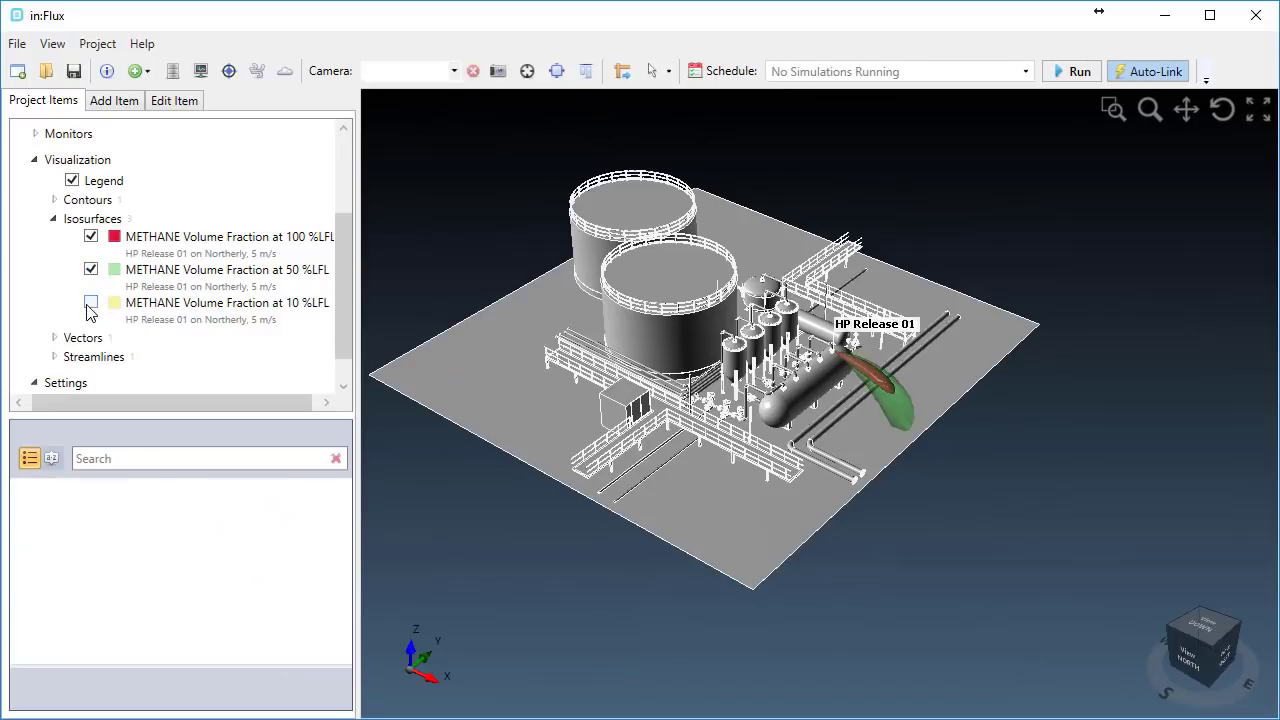
{"action": "left_click", "coordinate": [91, 302]}
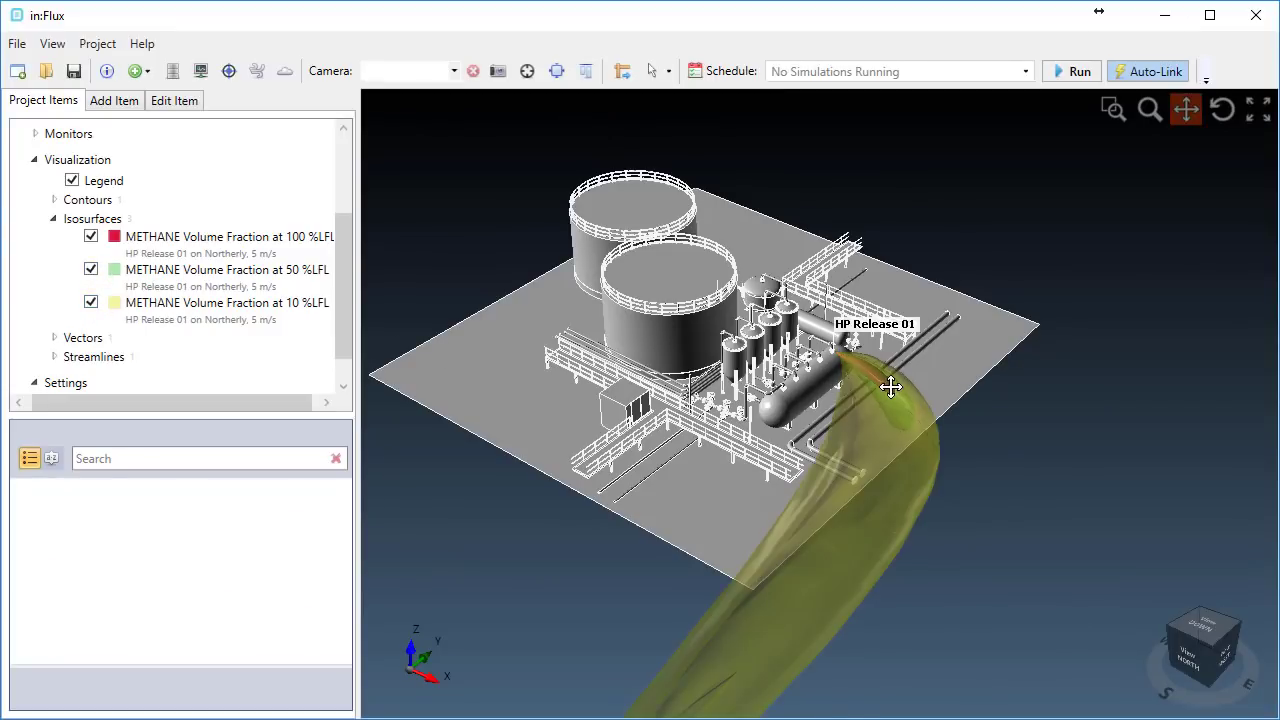
{"action": "scroll", "coordinate": [890, 386], "scroll_direction": "up", "scroll_amount": 2}
{"action": "scroll", "coordinate": [877, 366], "scroll_direction": "up", "scroll_amount": 1}
{"action": "scroll", "coordinate": [840, 346], "scroll_direction": "up", "scroll_amount": 1}
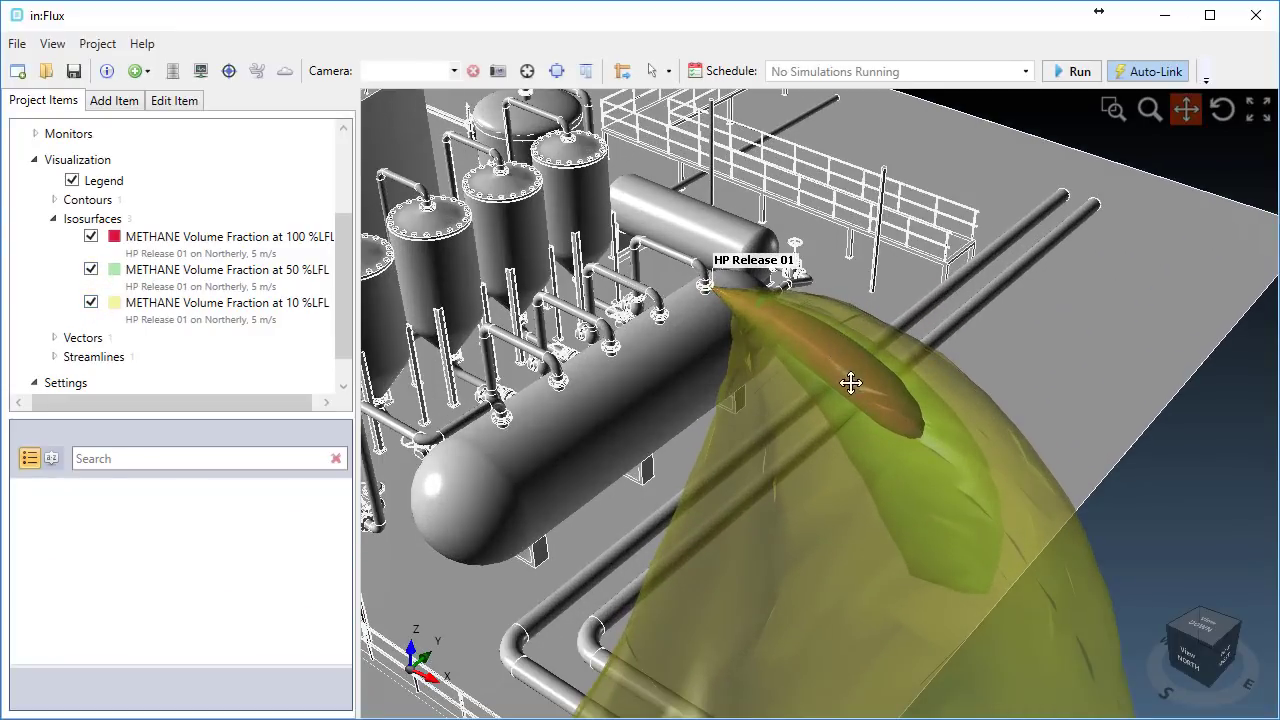
{"action": "mouse_move", "coordinate": [850, 383]}
{"action": "middle_mouse_down"}
{"action": "mouse_move", "coordinate": [857, 314]}
{"action": "mouse_move", "coordinate": [914, 314]}
{"action": "mouse_move", "coordinate": [906, 357]}
{"action": "mouse_move", "coordinate": [857, 414]}
{"action": "mouse_move", "coordinate": [849, 469]}
{"action": "mouse_move", "coordinate": [853, 392]}
{"action": "middle_mouse_up"}
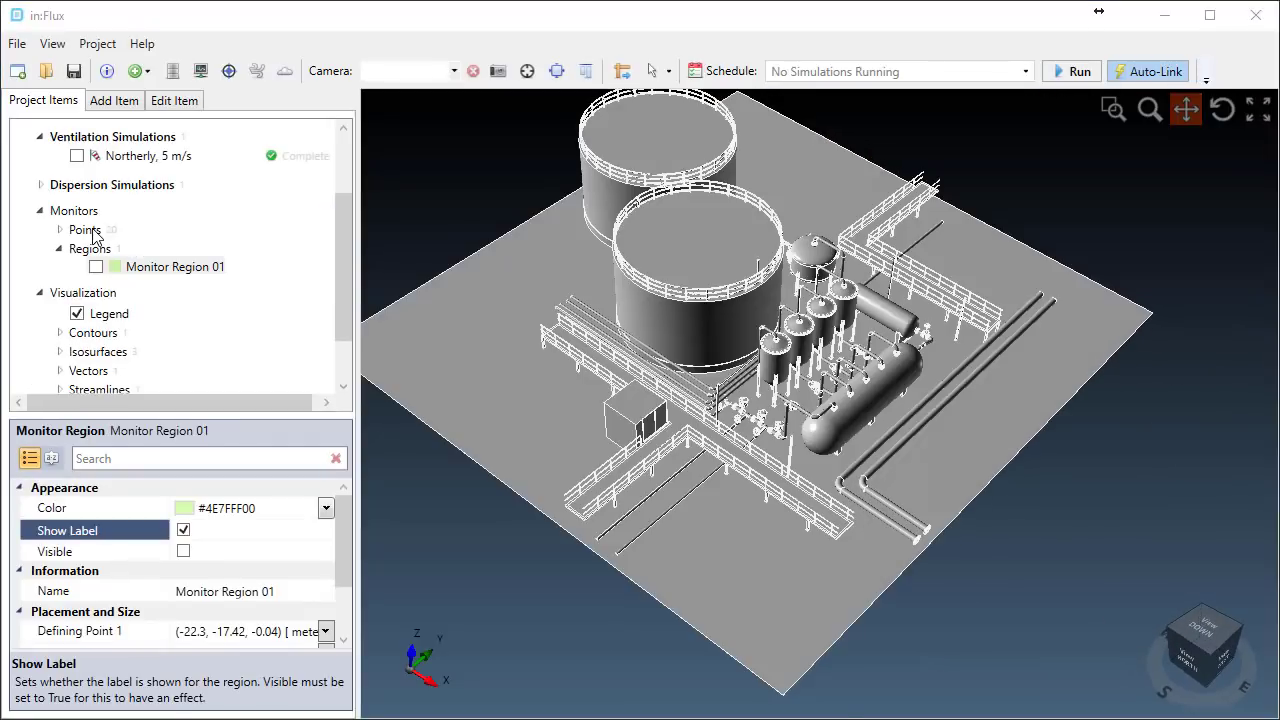
Toggle visibility on for all monitor points and check Monitor Region 01
{"action": "right_click", "coordinate": [89, 230]}
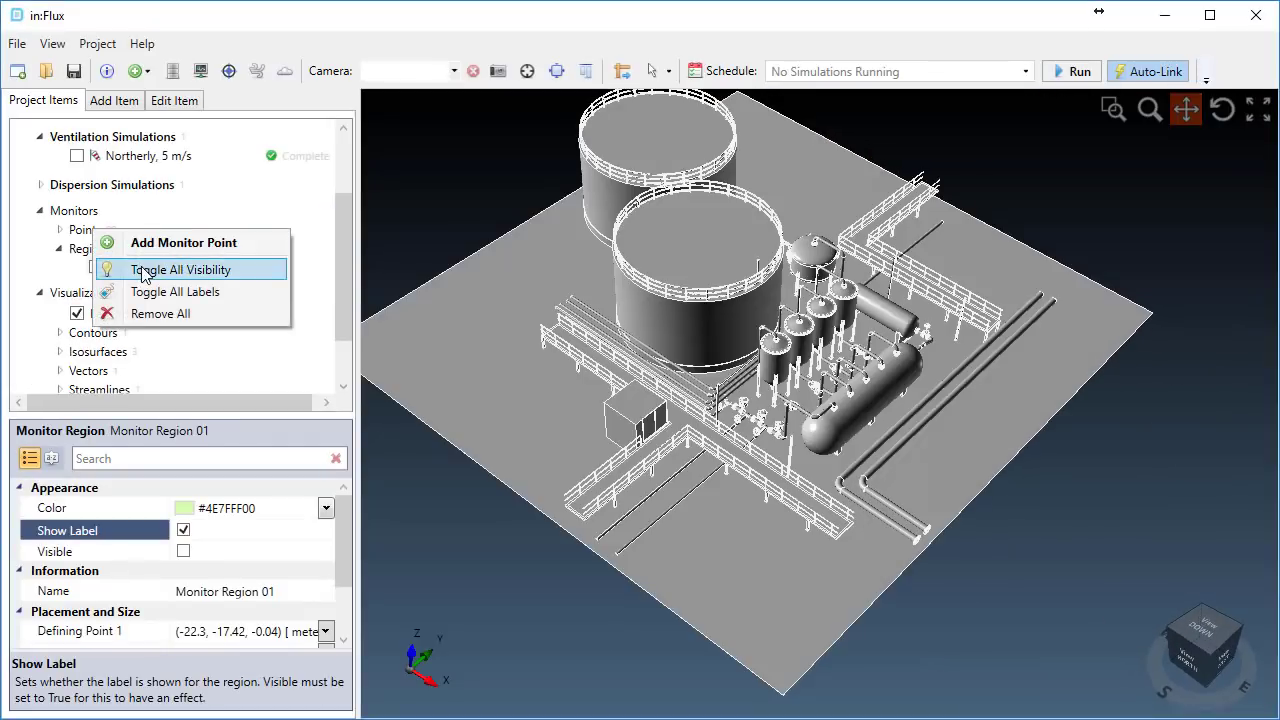
{"action": "left_click", "coordinate": [143, 270]}
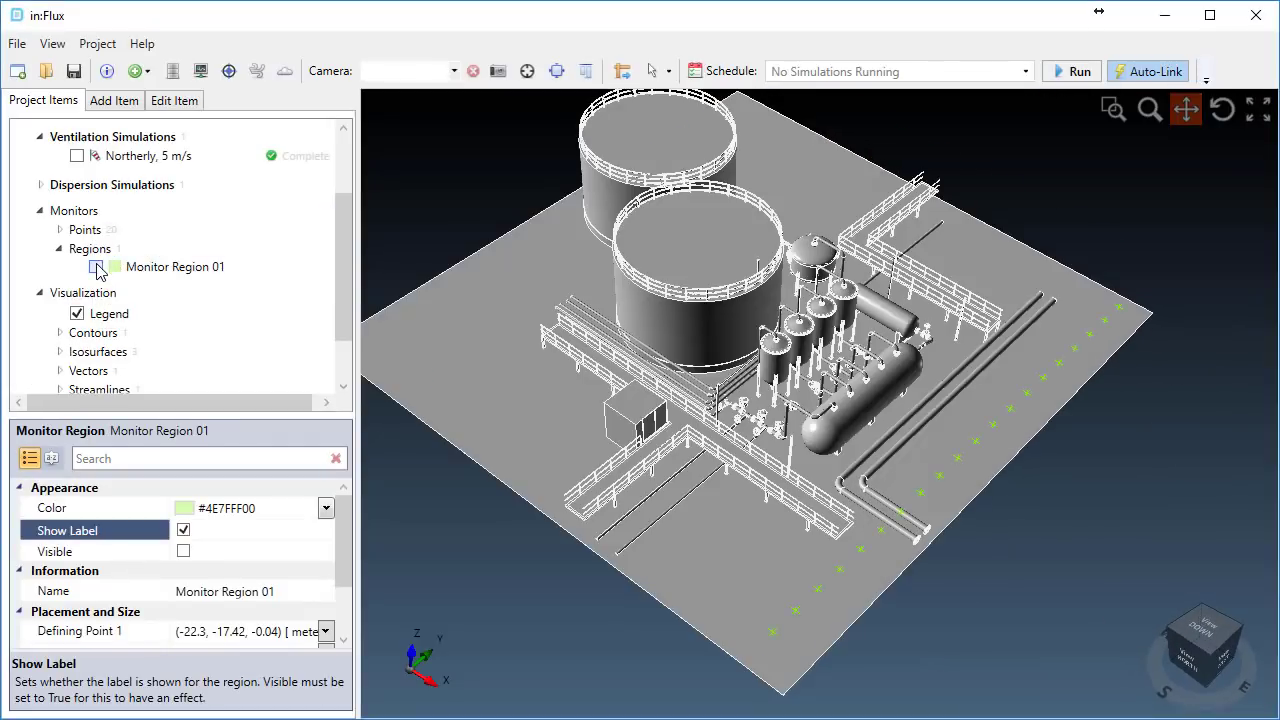
{"action": "left_click", "coordinate": [96, 267]}
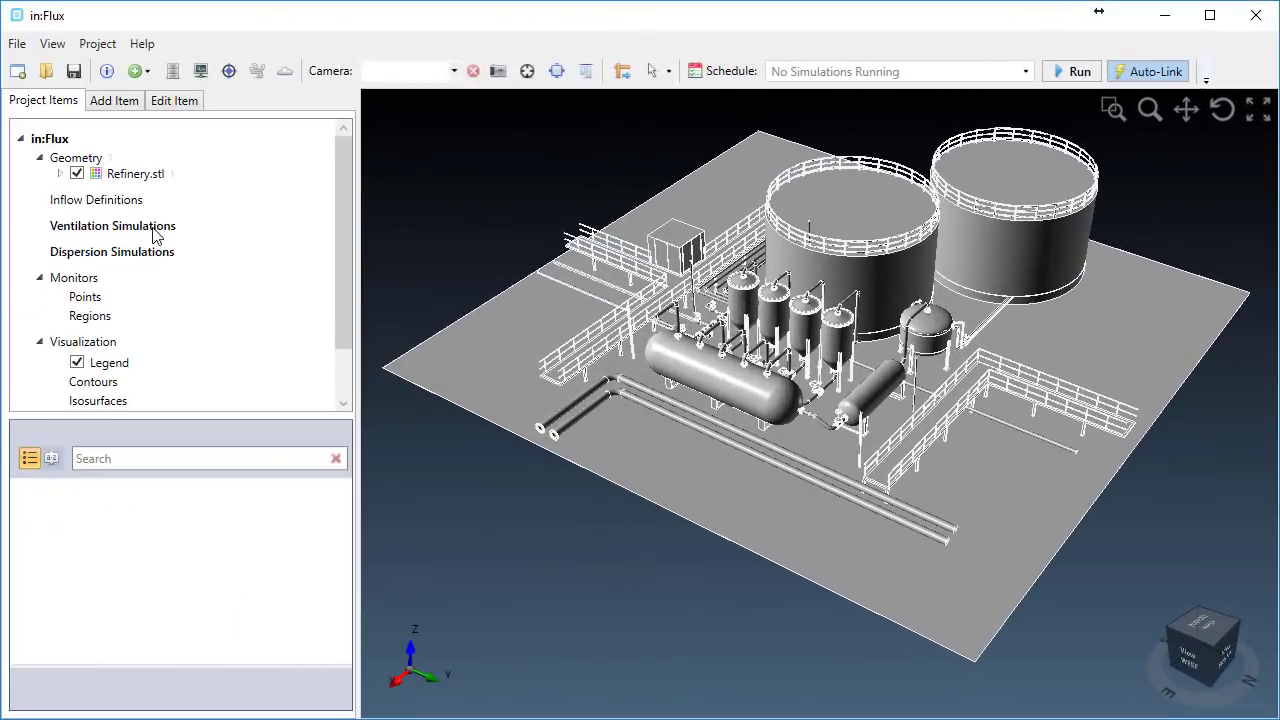
Add 5 m/s ventilation simulations for all eight wind directions
{"action": "right_click", "coordinate": [153, 234]}
{"action": "left_click", "coordinate": [210, 252]}
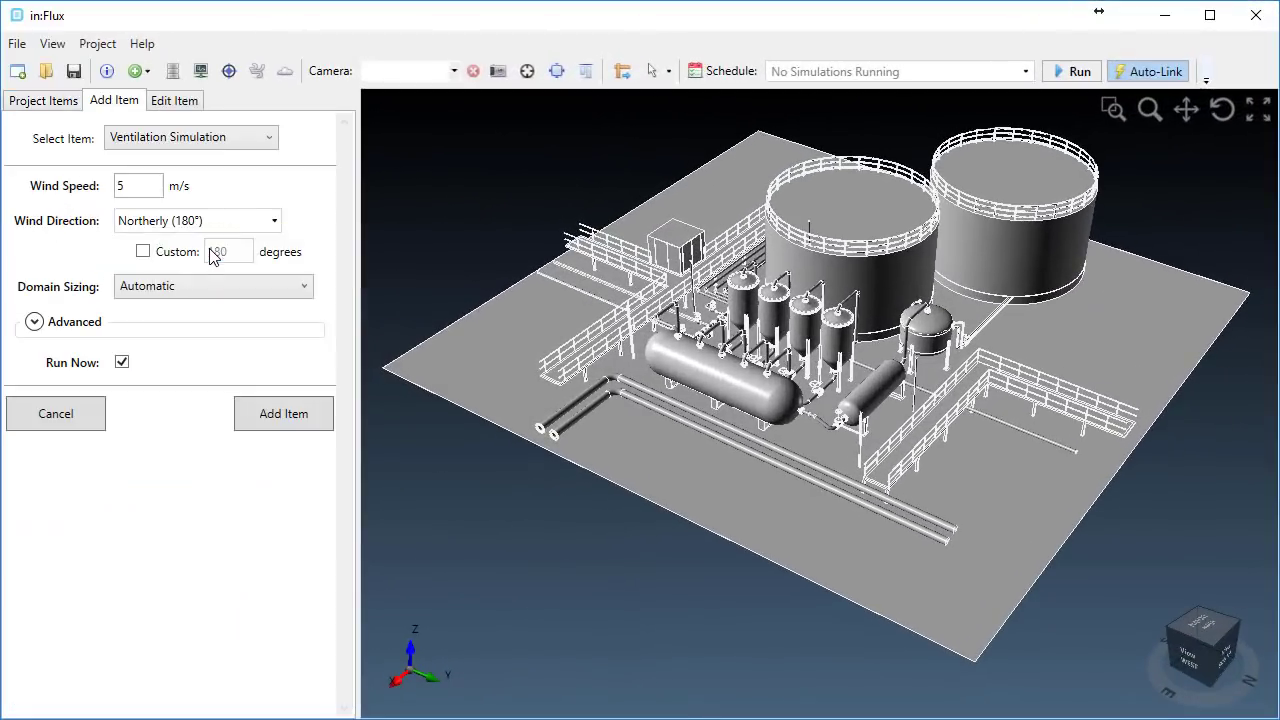
{"action": "left_click", "coordinate": [210, 224]}
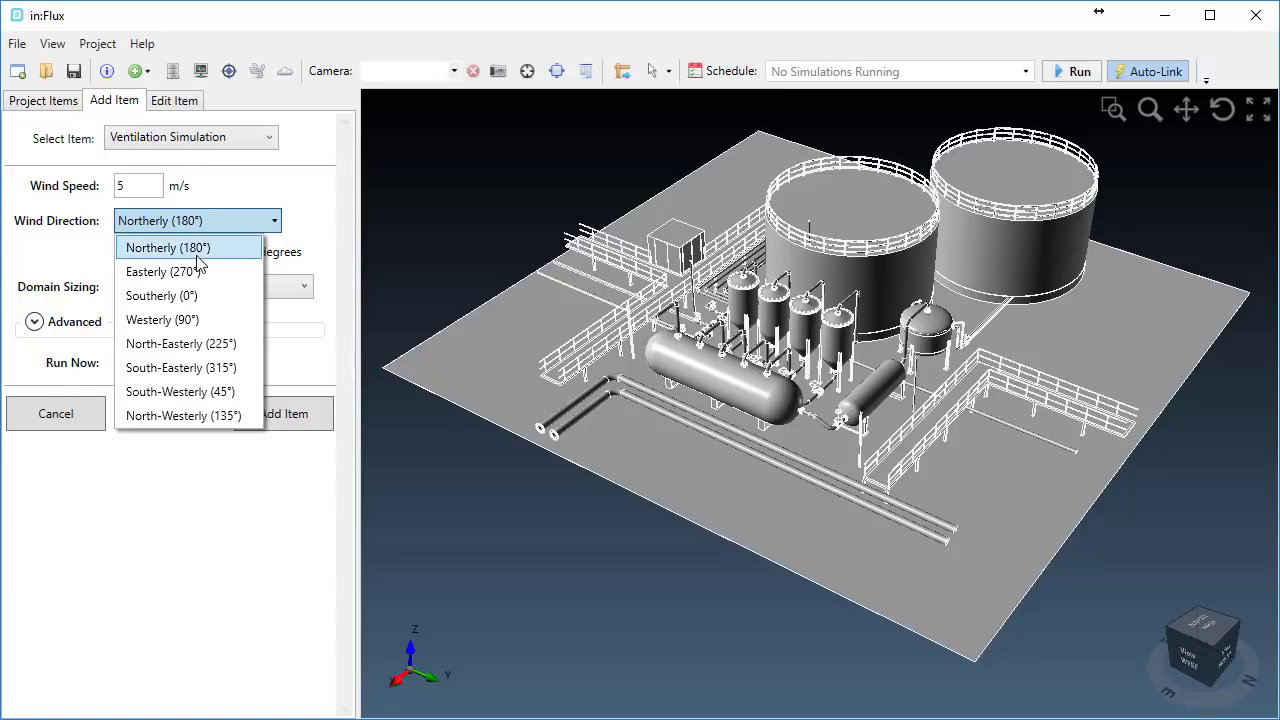
{"action": "left_click", "coordinate": [215, 416], "text": "shift"}
{"action": "left_click", "coordinate": [288, 416]}
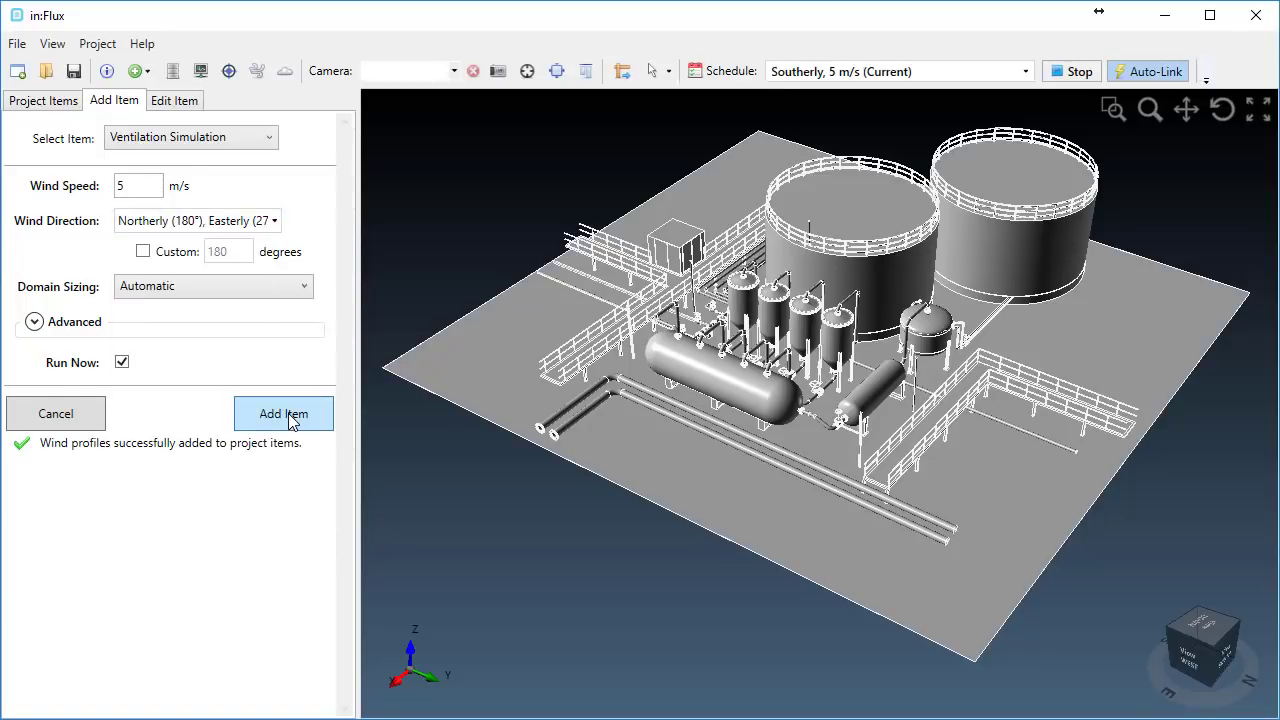
Add the same all-direction ventilation simulations at 10 m/s and 15 m/s
{"action": "double_click", "coordinate": [140, 190]}
{"action": "type", "text": "10"}
{"action": "left_click", "coordinate": [268, 420]}
{"action": "left_click_drag", "start_coordinate": [150, 186], "coordinate": [62, 190]}
{"action": "type", "text": "15"}
{"action": "left_click", "coordinate": [266, 420]}
Scroll the project tree to review the 24 queued ventilation simulations
{"action": "left_click", "coordinate": [52, 106]}
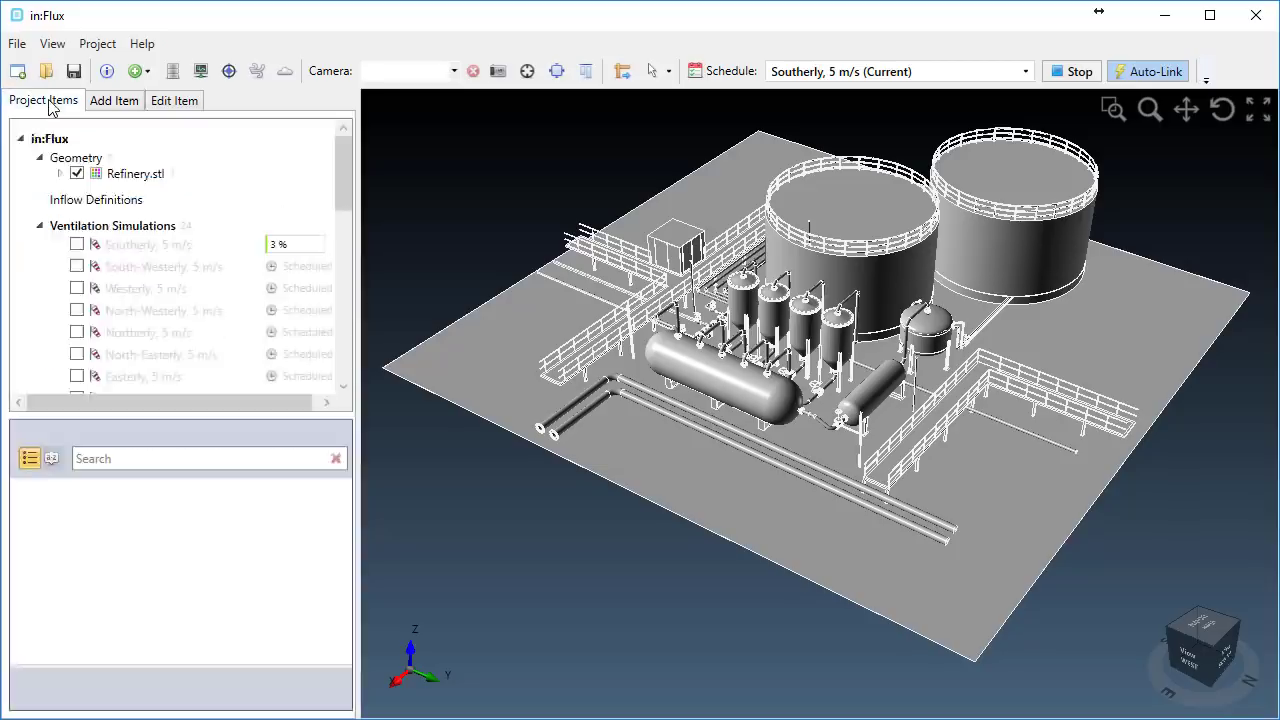
{"action": "scroll", "coordinate": [148, 234], "scroll_direction": "down", "scroll_amount": 3}
{"action": "scroll", "coordinate": [149, 235], "scroll_direction": "down", "scroll_amount": 3}
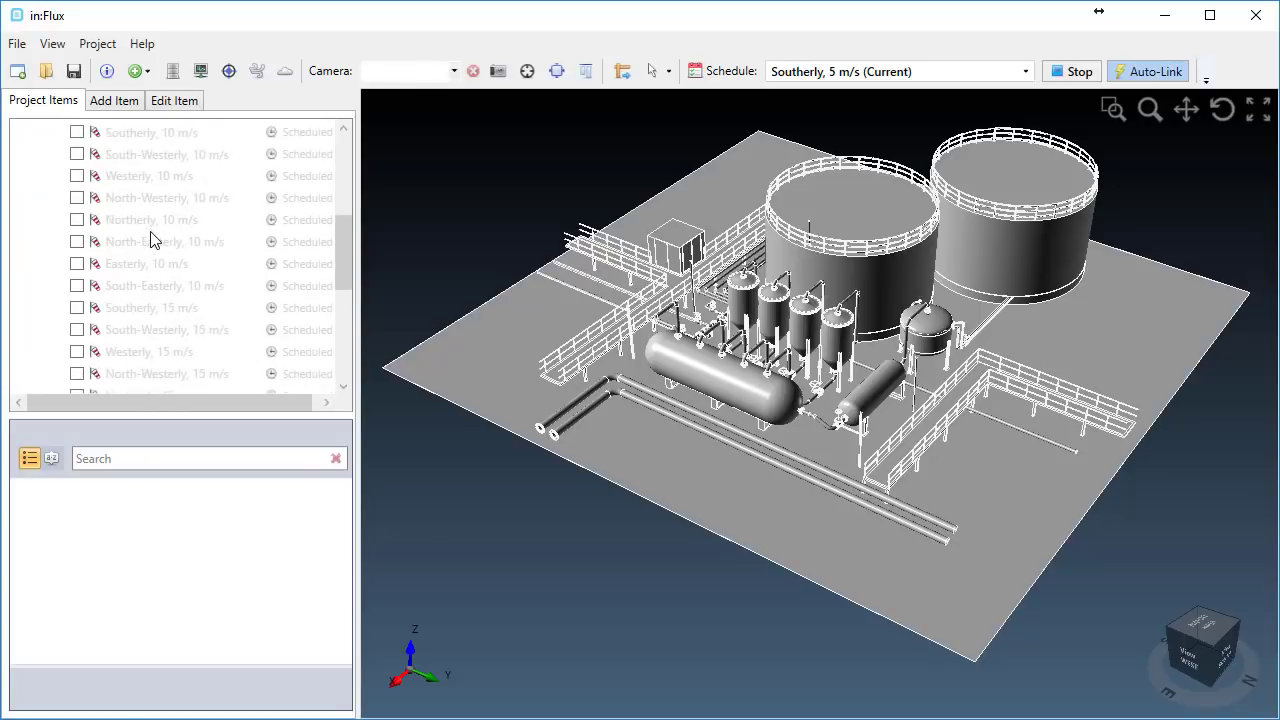
{"action": "scroll", "coordinate": [147, 245], "scroll_direction": "down", "scroll_amount": 3}
{"action": "scroll", "coordinate": [145, 251], "scroll_direction": "up", "scroll_amount": 3}
{"action": "scroll", "coordinate": [145, 251], "scroll_direction": "up", "scroll_amount": 3}
{"action": "scroll", "coordinate": [145, 251], "scroll_direction": "up", "scroll_amount": 3}
Collapse the ventilation group, start a new inflow, and zoom to frame both vessel flanges
{"action": "left_click", "coordinate": [40, 226]}
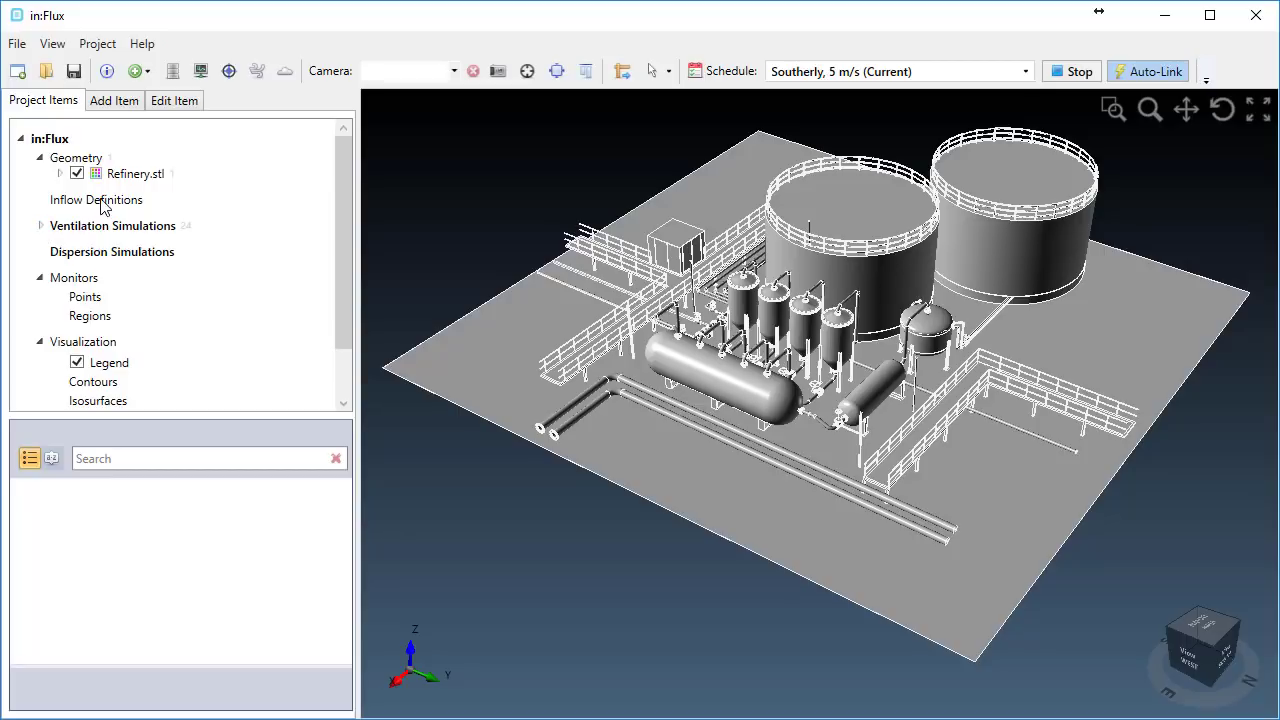
{"action": "right_click", "coordinate": [101, 201]}
{"action": "left_click", "coordinate": [155, 207]}
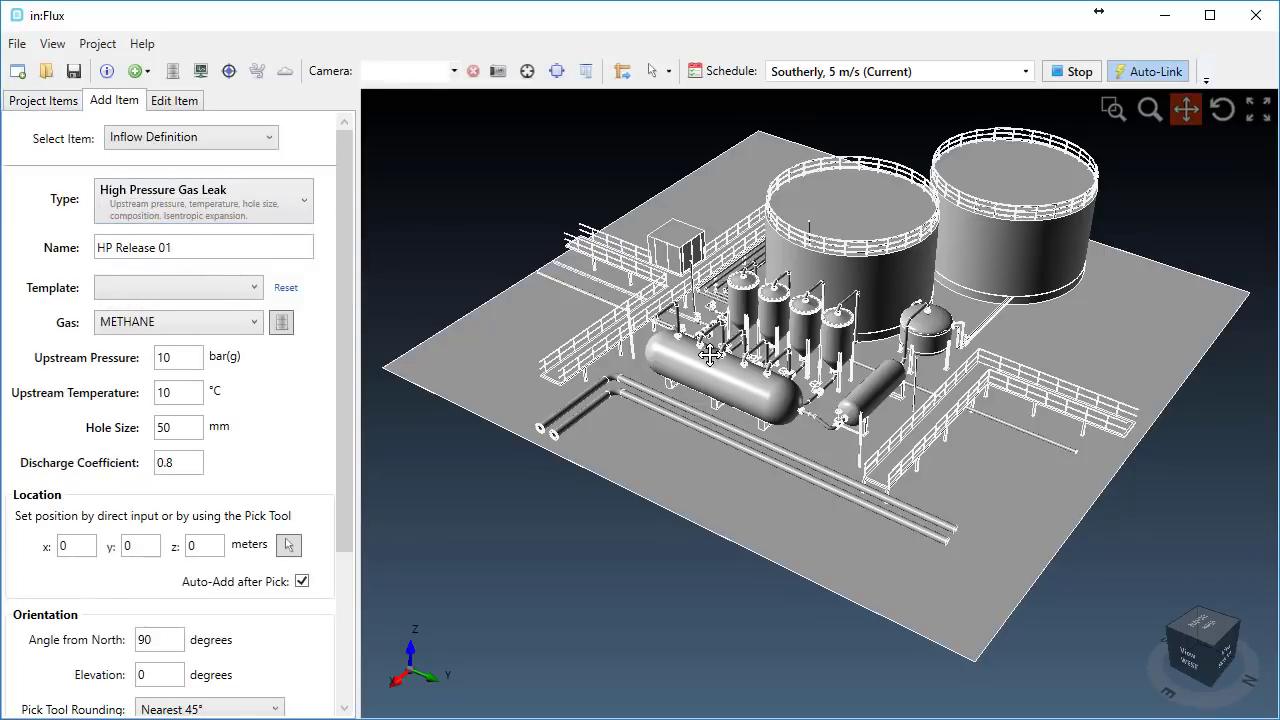
{"action": "scroll", "coordinate": [715, 357], "scroll_direction": "up", "scroll_amount": 2}
{"action": "scroll", "coordinate": [714, 362], "scroll_direction": "up", "scroll_amount": 2}
{"action": "scroll", "coordinate": [713, 368], "scroll_direction": "up", "scroll_amount": 2}
{"action": "scroll", "coordinate": [712, 375], "scroll_direction": "up", "scroll_amount": 2}
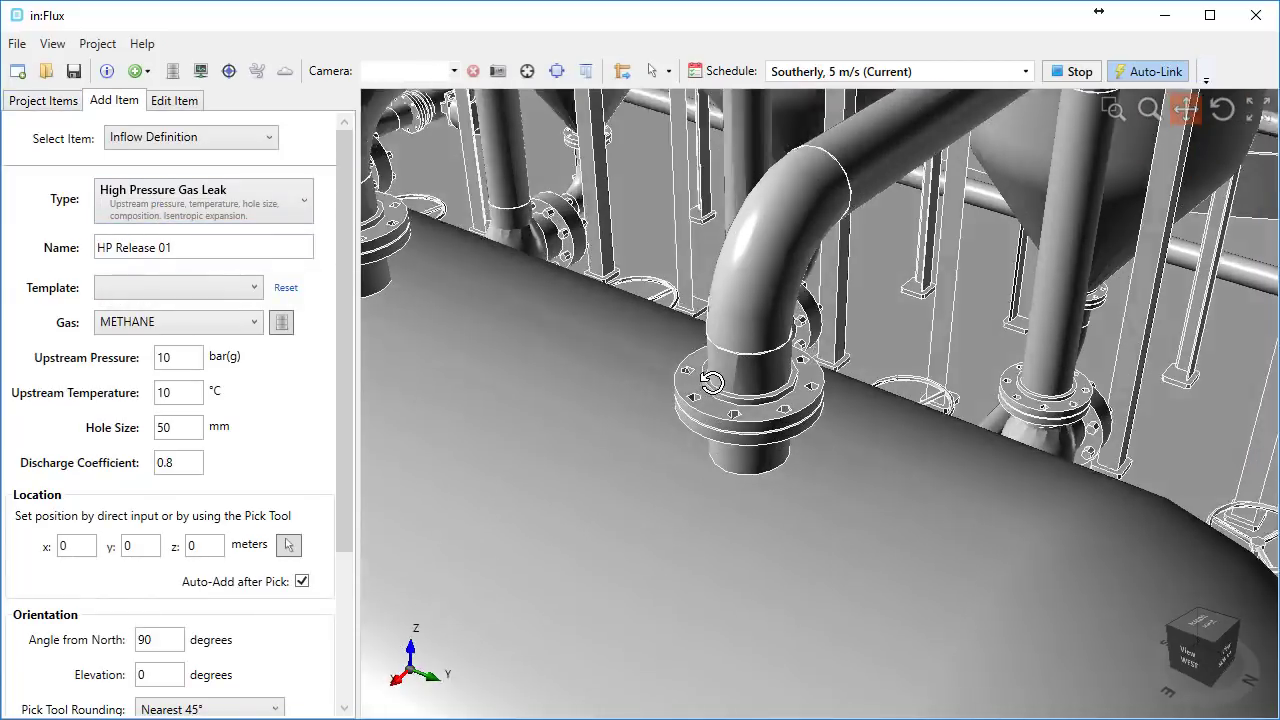
{"action": "left_click_drag", "start_coordinate": [712, 375], "coordinate": [634, 371]}
Pick four release points: three on the right flange and one on the left flange
{"action": "left_click", "coordinate": [288, 545]}
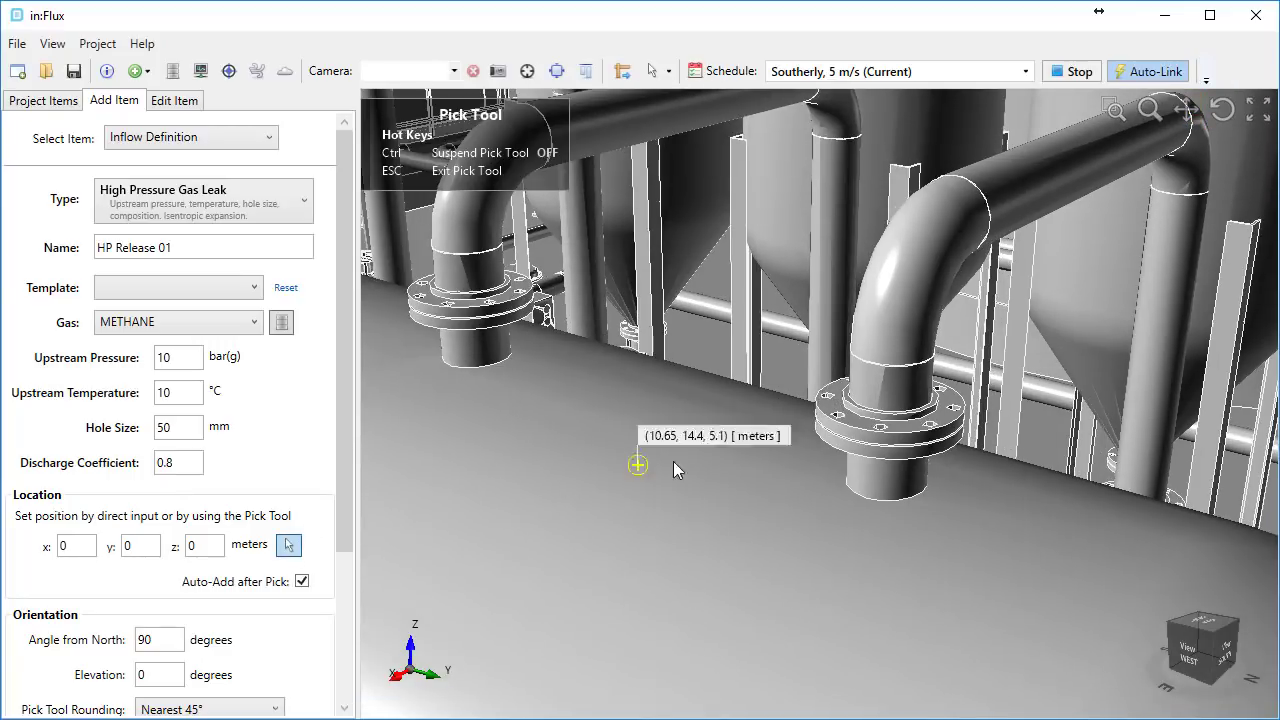
{"action": "left_click", "coordinate": [838, 434]}
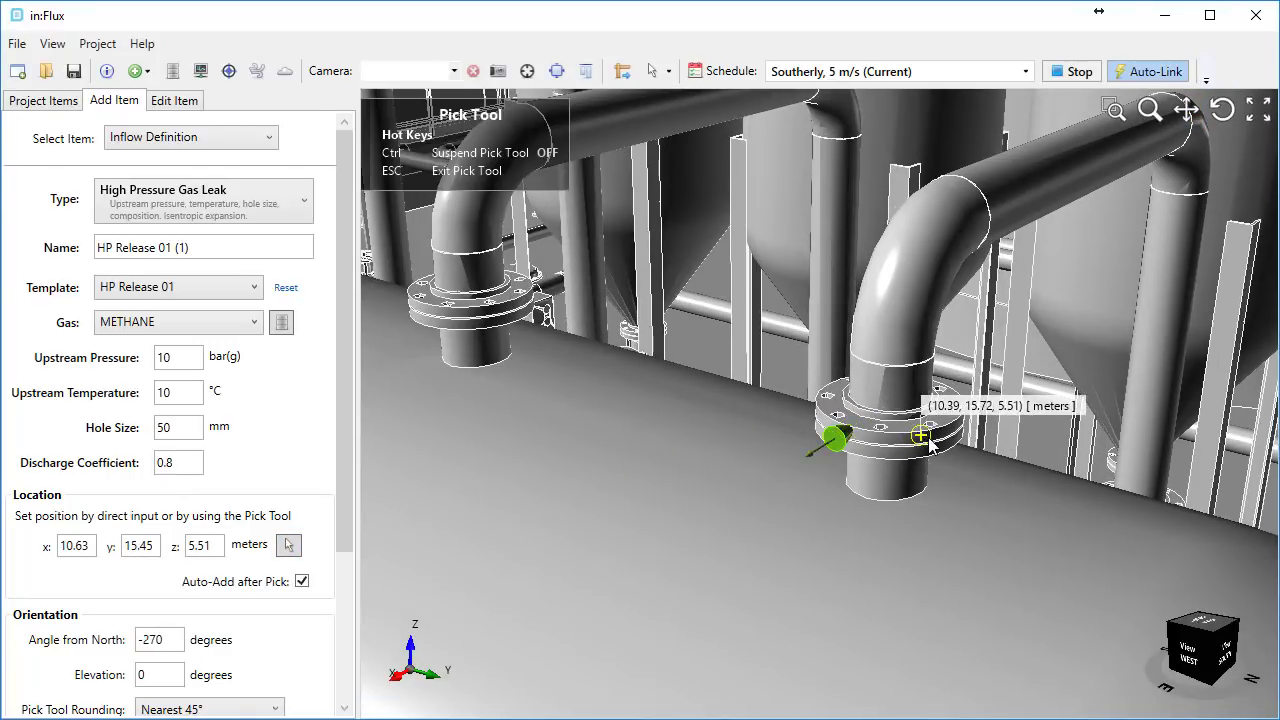
{"action": "left_click", "coordinate": [927, 441]}
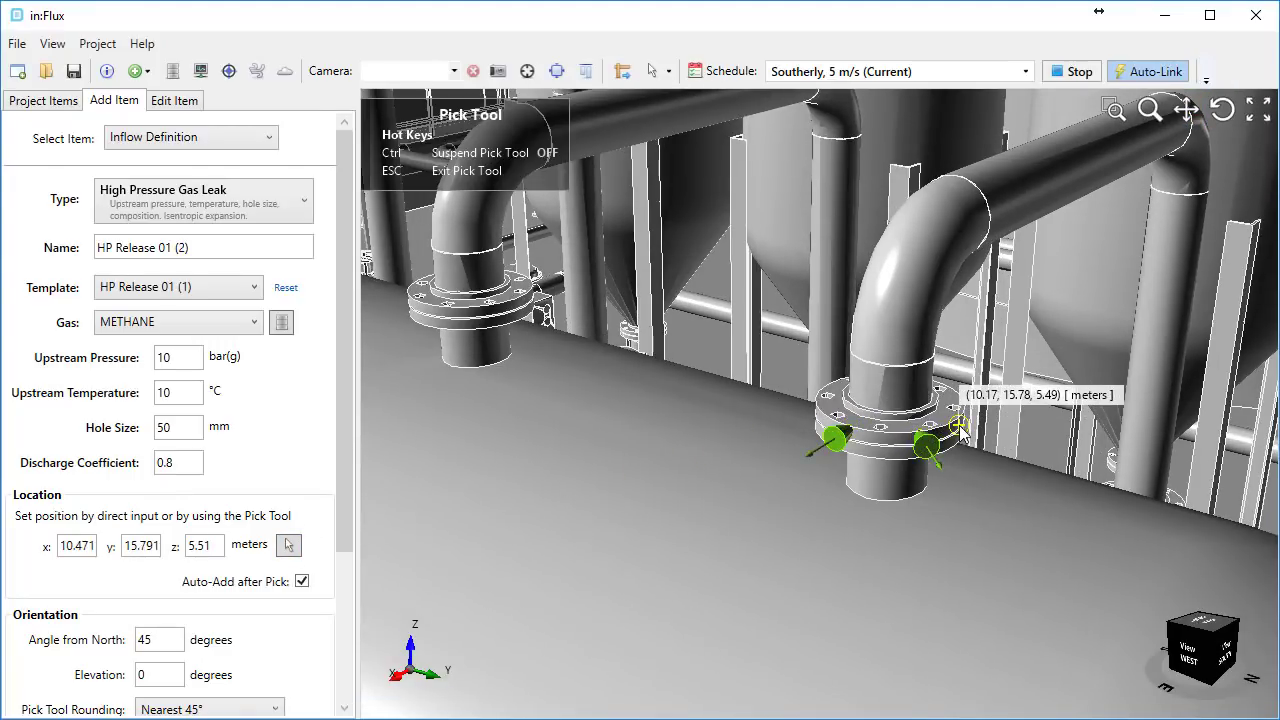
{"action": "left_click", "coordinate": [958, 428]}
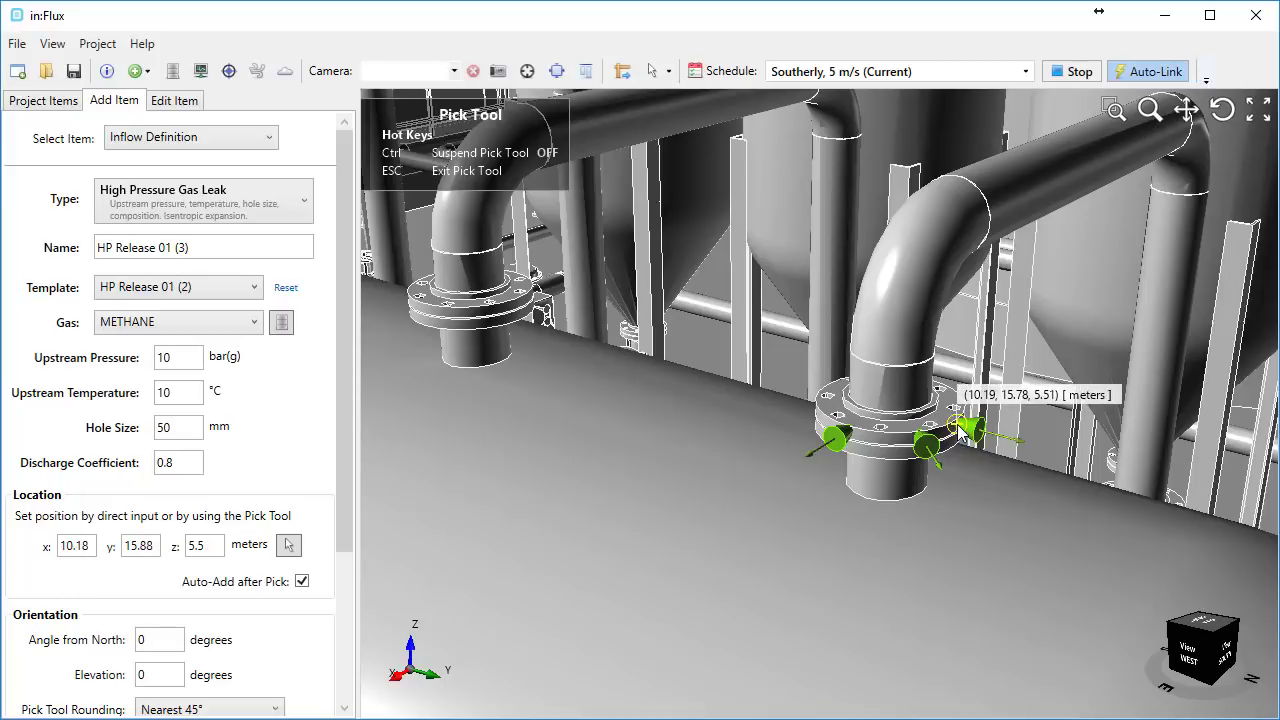
{"action": "left_click", "coordinate": [424, 316]}
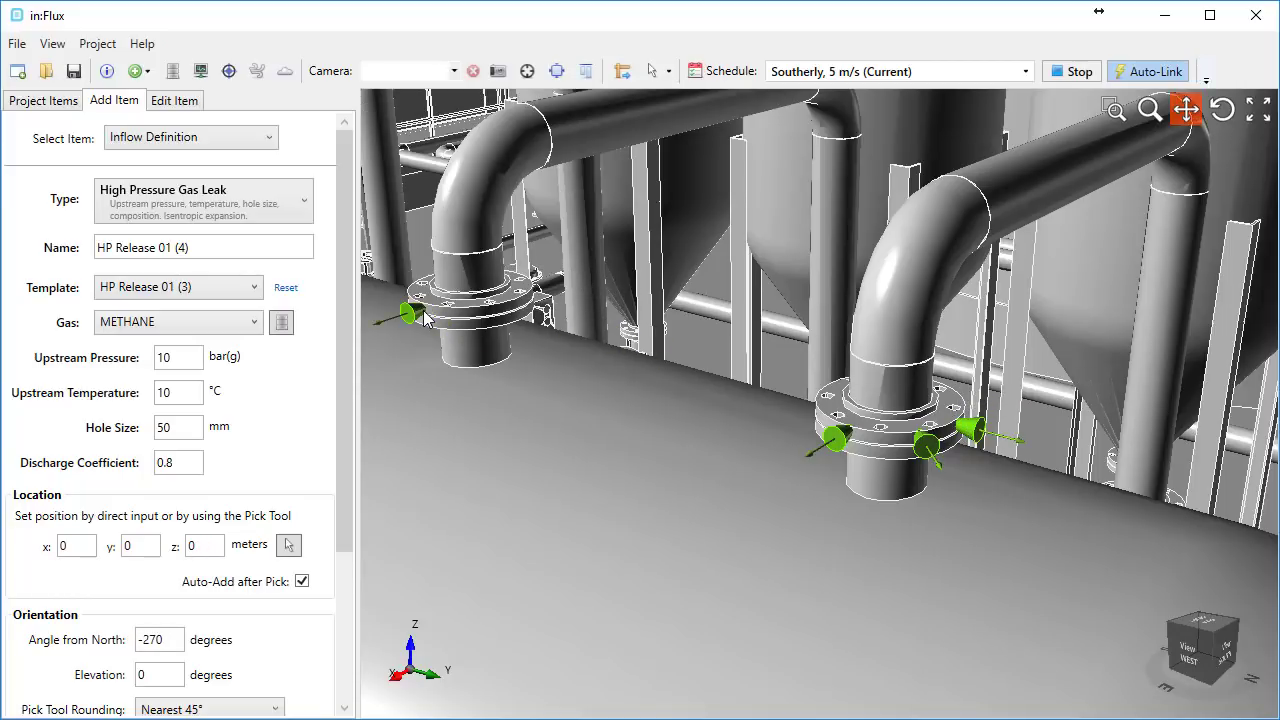
Add 24 dispersion simulations pairing HP Release 01 with all ventilation cases
{"action": "left_click", "coordinate": [193, 140]}
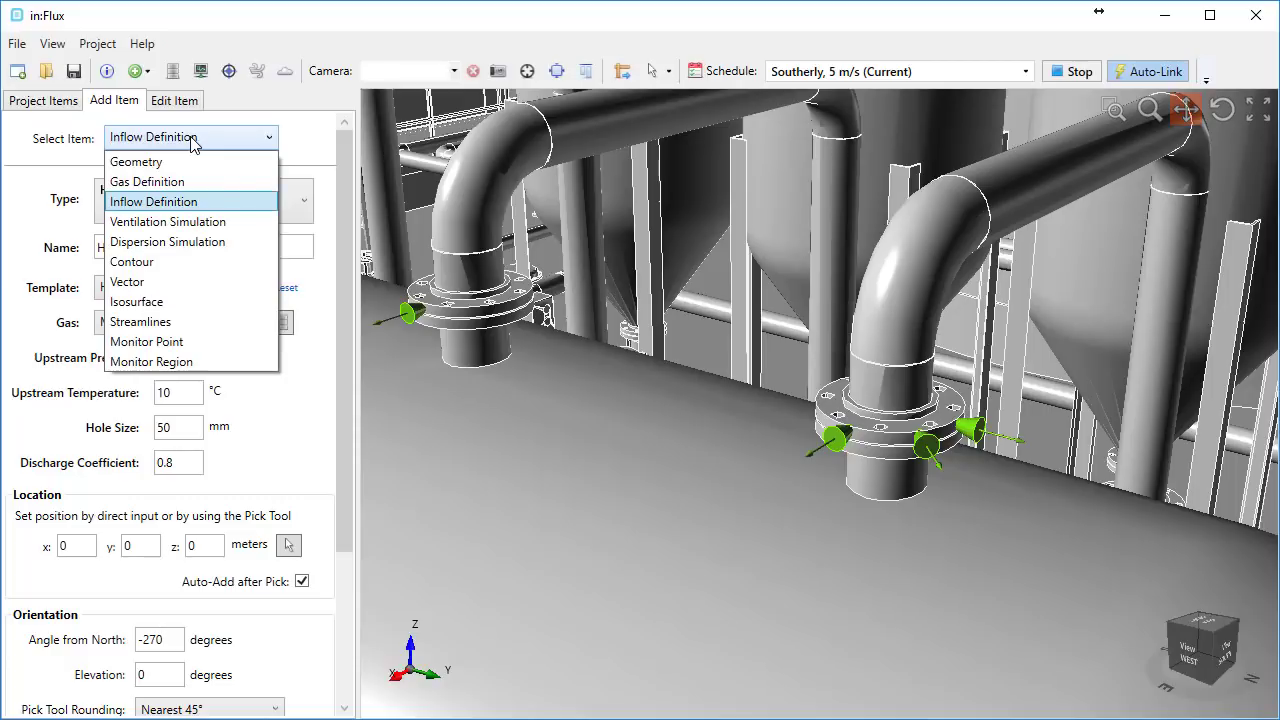
{"action": "left_click", "coordinate": [193, 243]}
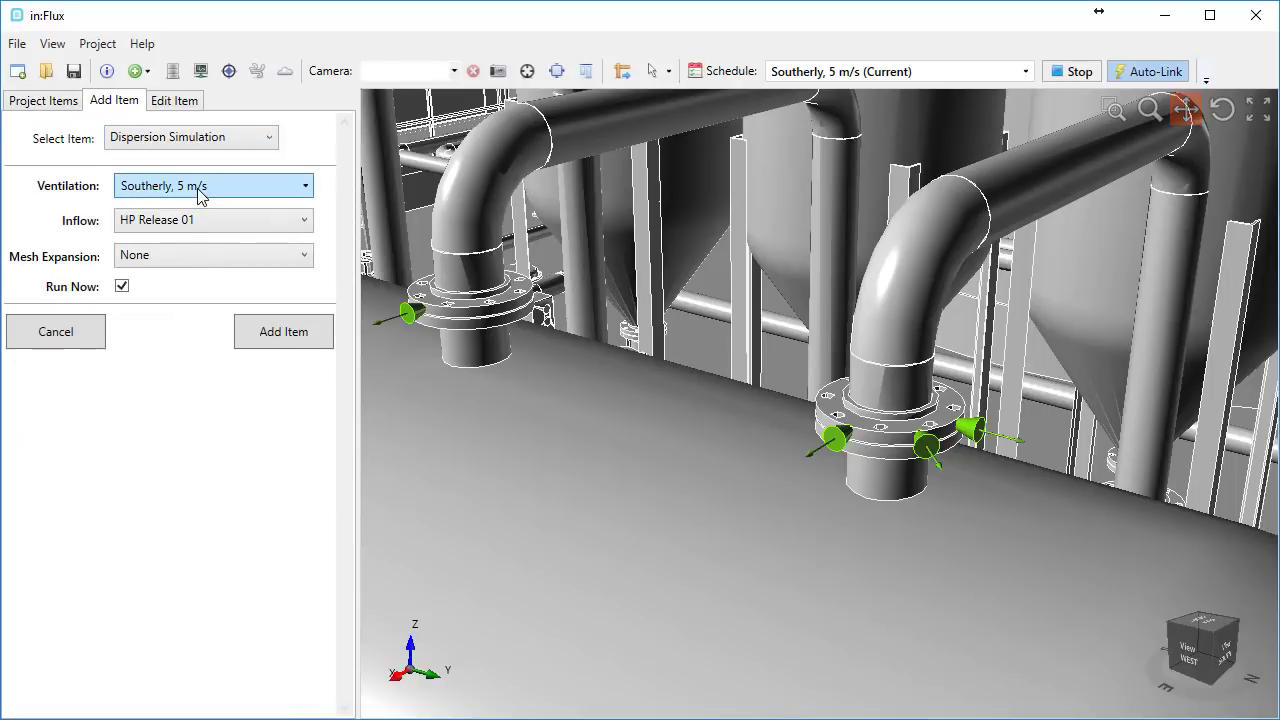
{"action": "left_click", "coordinate": [199, 195]}
{"action": "key", "text": "ctrl+a"}
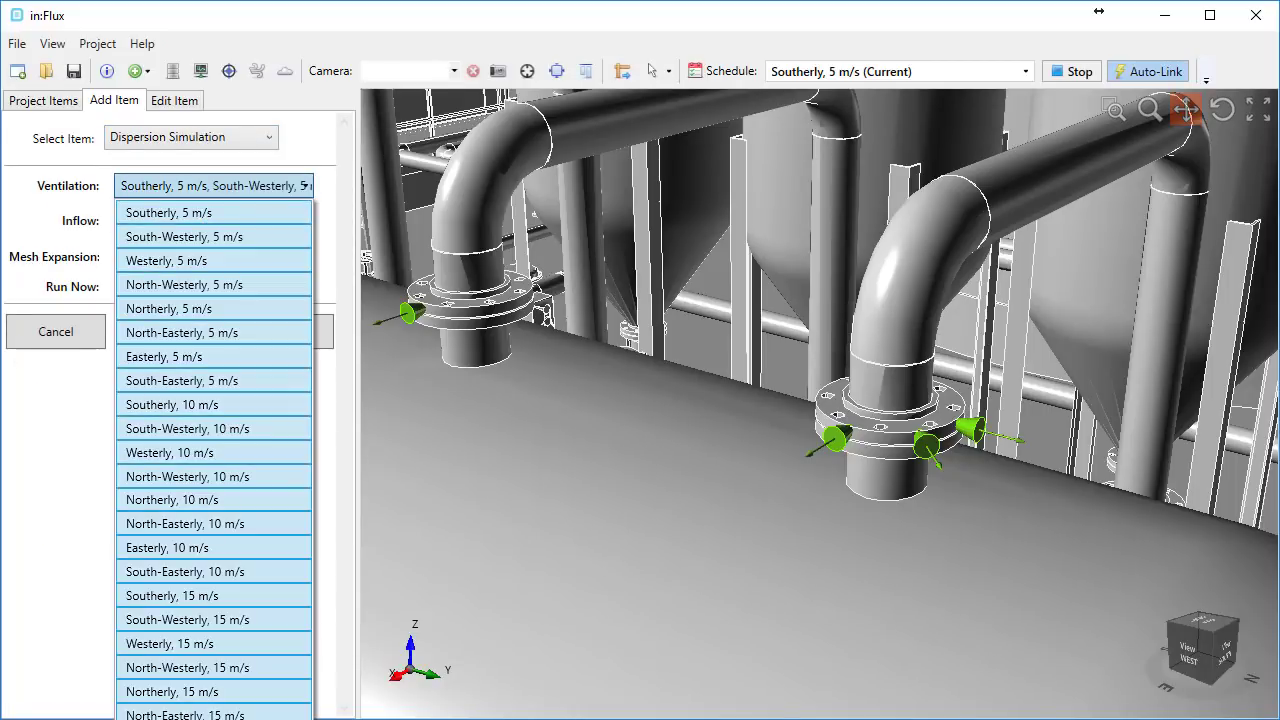
{"action": "left_click", "coordinate": [80, 465]}
{"action": "left_click", "coordinate": [254, 342]}
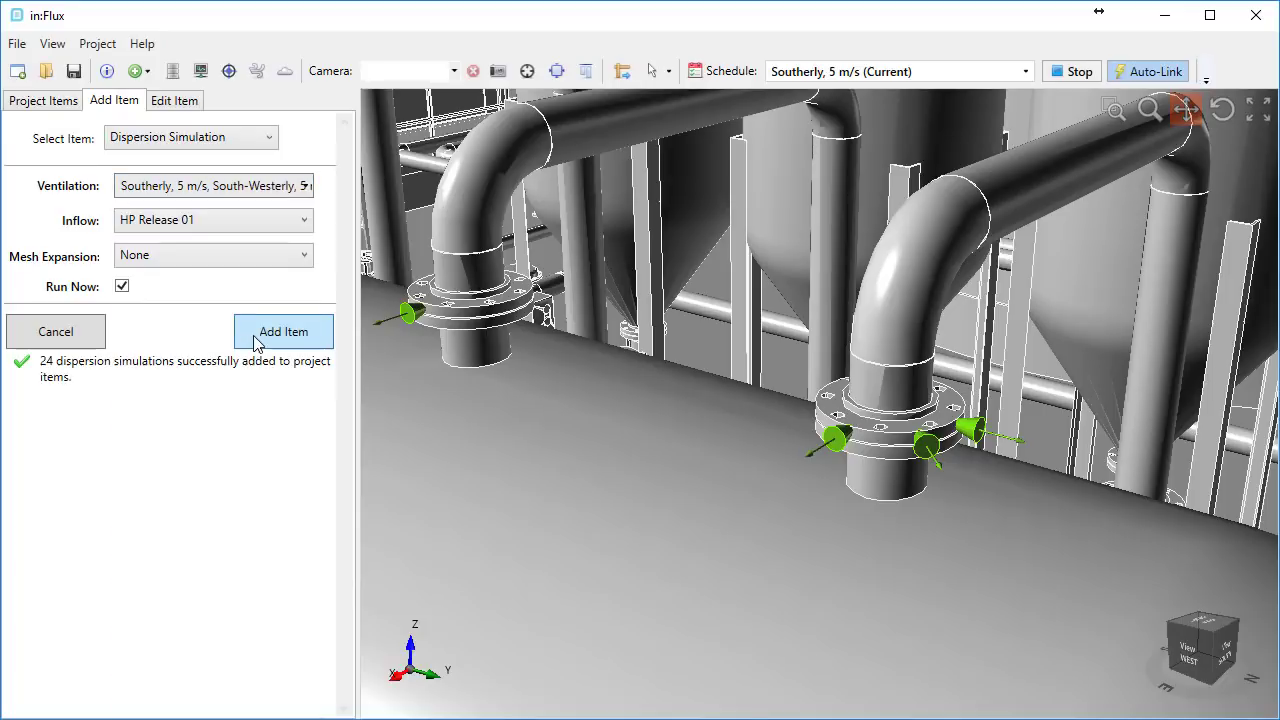
Add the same dispersion simulations for HP Release 01 (1), (2) and (3)
{"action": "left_click", "coordinate": [305, 219]}
{"action": "left_click", "coordinate": [221, 261]}
{"action": "left_click", "coordinate": [266, 334]}
{"action": "left_click", "coordinate": [240, 225]}
{"action": "left_click", "coordinate": [240, 282]}
{"action": "left_click", "coordinate": [266, 334]}
{"action": "left_click", "coordinate": [240, 221]}
{"action": "left_click", "coordinate": [240, 303]}
{"action": "left_click", "coordinate": [255, 330]}
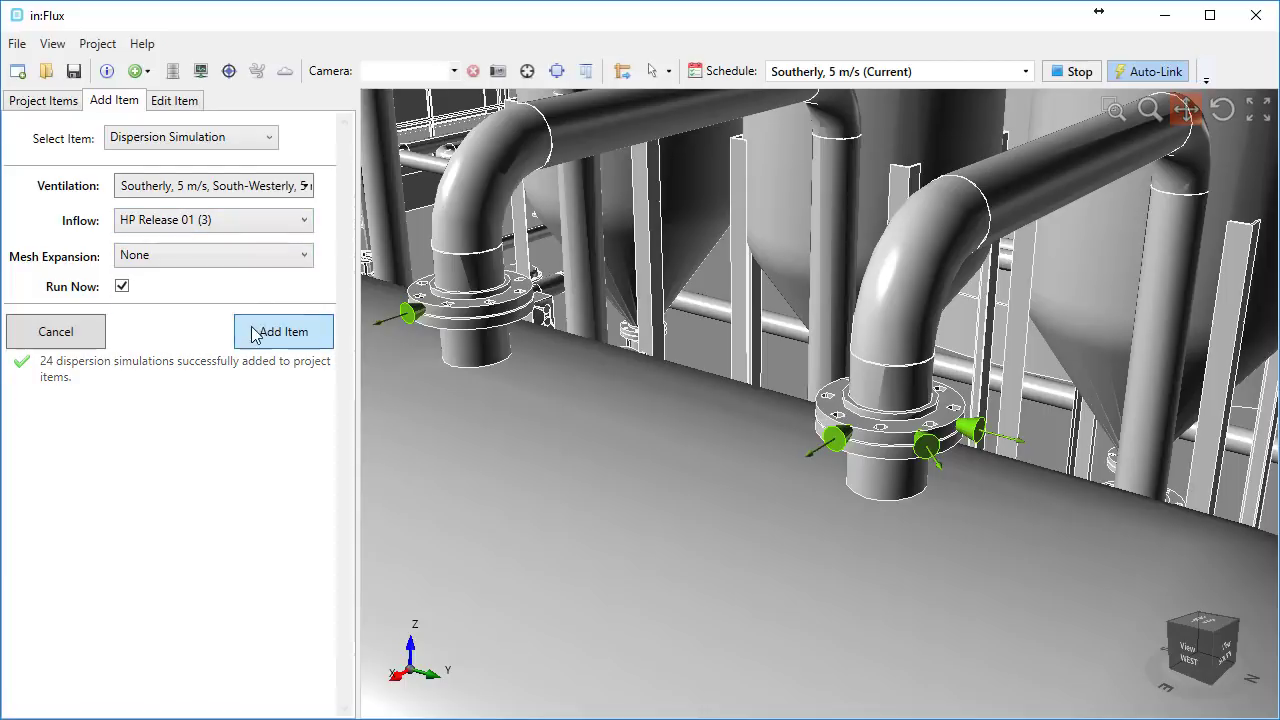
Collapse Ventilation Simulations and scroll through the 96 scheduled HP Release dispersion simulations
{"action": "left_click", "coordinate": [56, 104]}
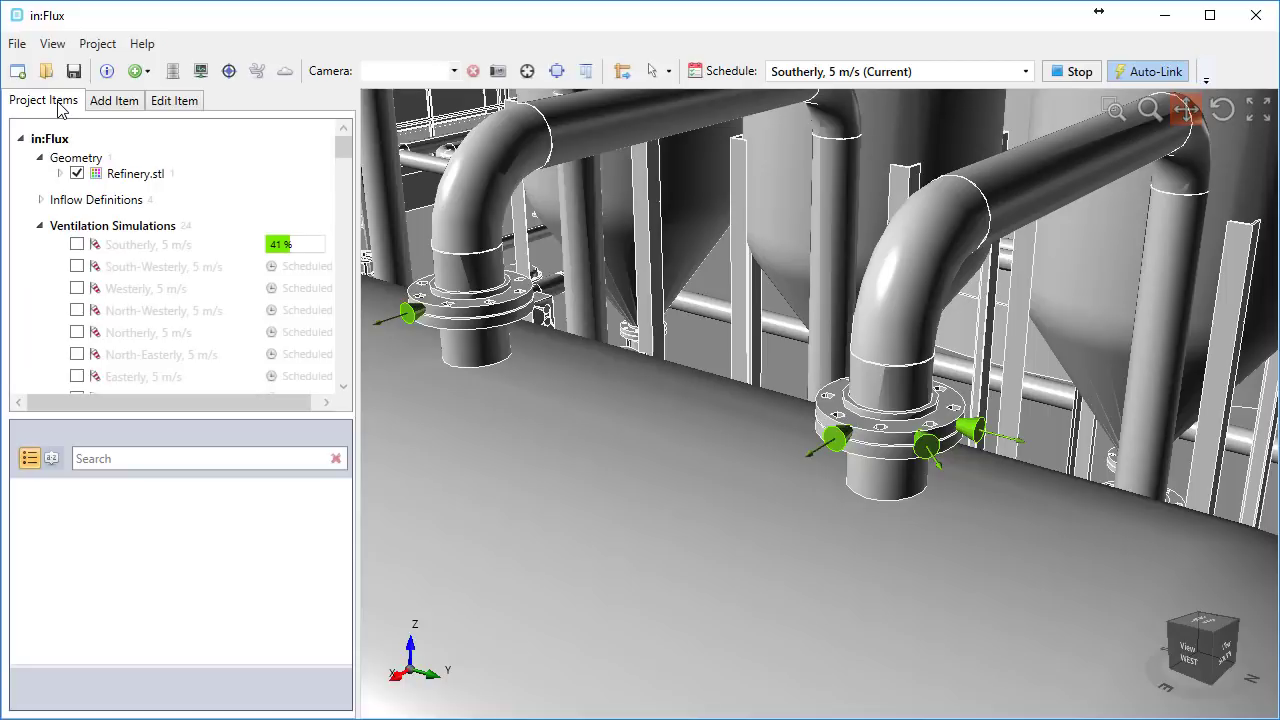
{"action": "left_click", "coordinate": [40, 226]}
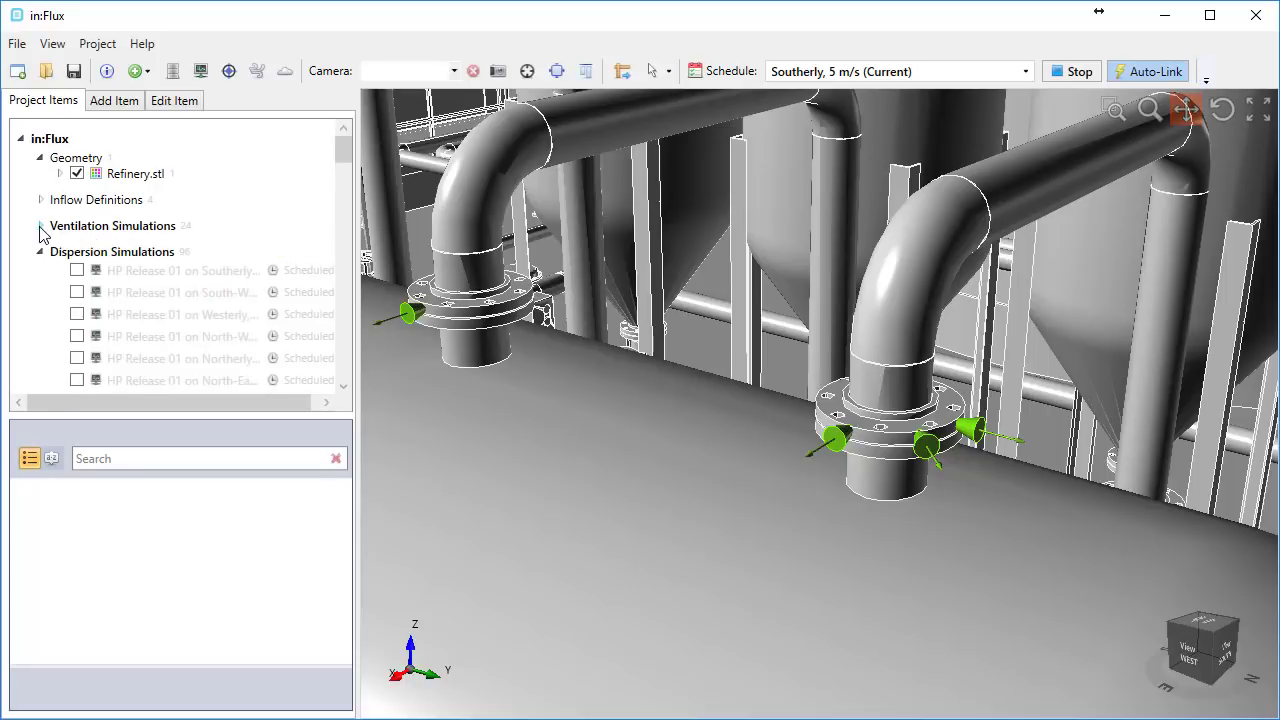
{"action": "scroll", "coordinate": [195, 262], "scroll_direction": "down", "scroll_amount": 5}
{"action": "scroll", "coordinate": [197, 268], "scroll_direction": "down", "scroll_amount": 5}
{"action": "scroll", "coordinate": [200, 271], "scroll_direction": "down", "scroll_amount": 5}
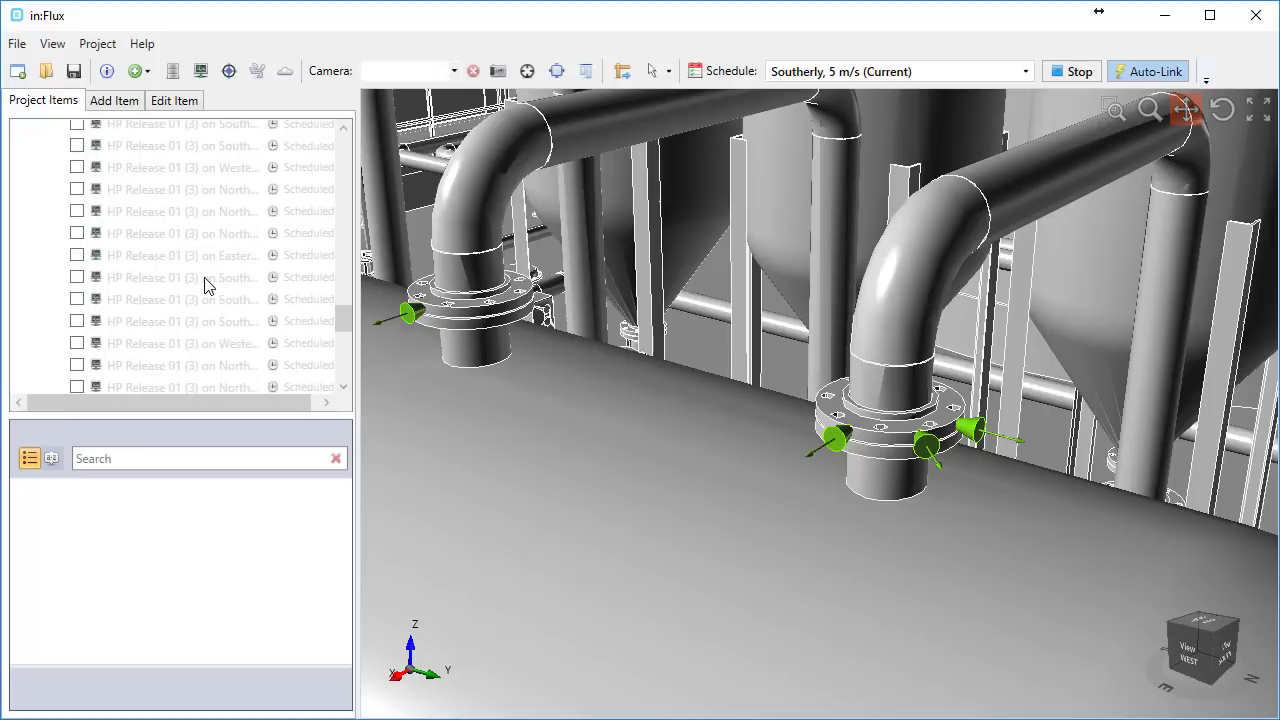
{"action": "scroll", "coordinate": [205, 280], "scroll_direction": "up", "scroll_amount": 2}
{"action": "scroll", "coordinate": [212, 272], "scroll_direction": "up", "scroll_amount": 3}
{"action": "scroll", "coordinate": [215, 266], "scroll_direction": "up", "scroll_amount": 3}
{"action": "scroll", "coordinate": [230, 258], "scroll_direction": "up", "scroll_amount": 2}
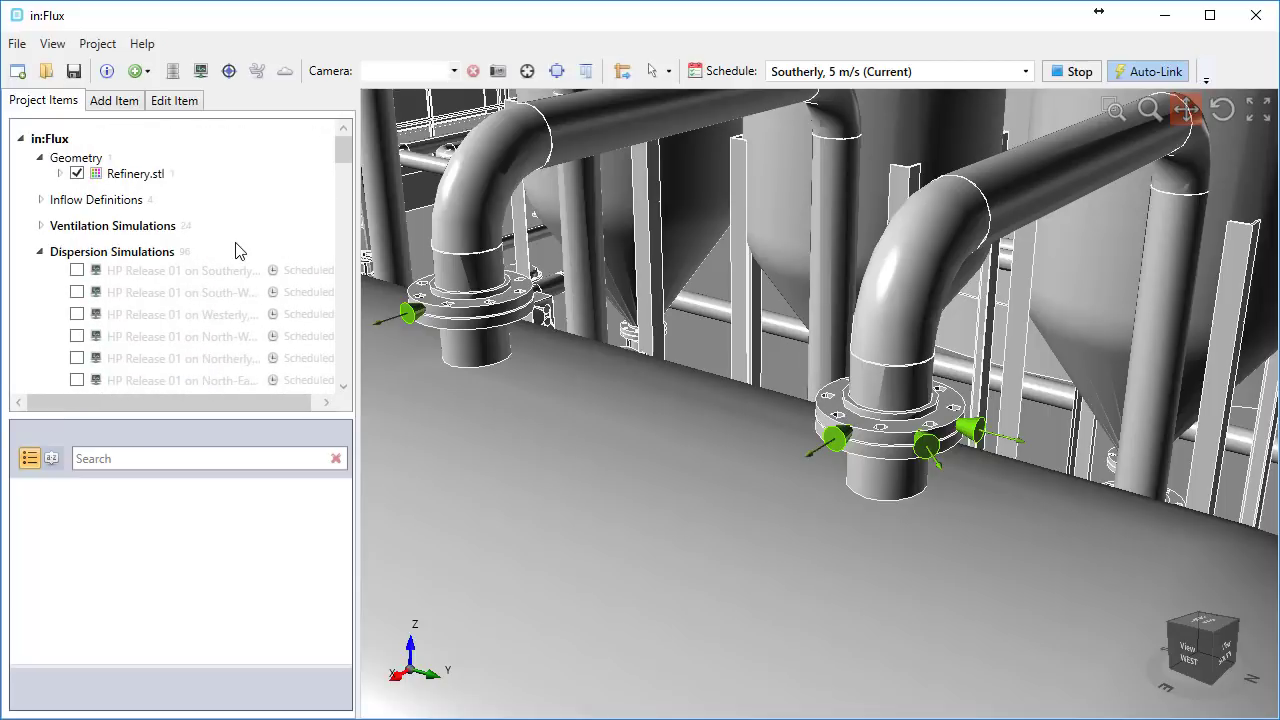